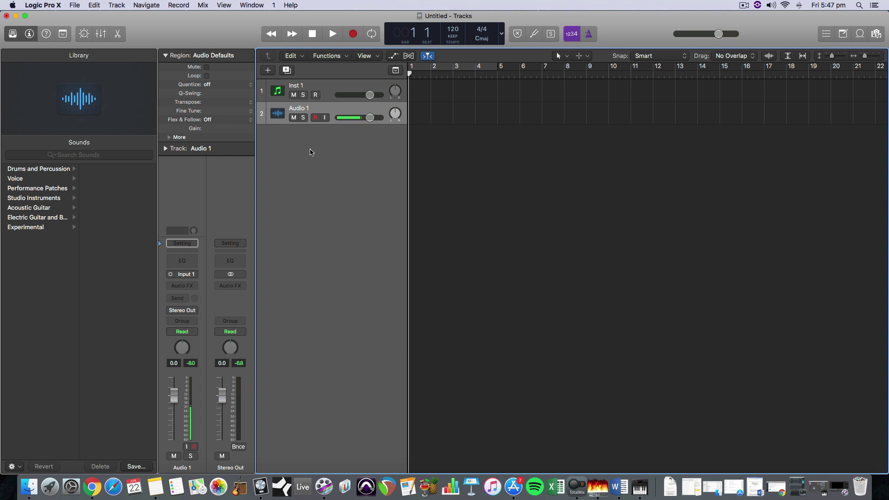
Start a new project without saving the old one, creating a single software instrument track, Inst 1
click(76, 6)
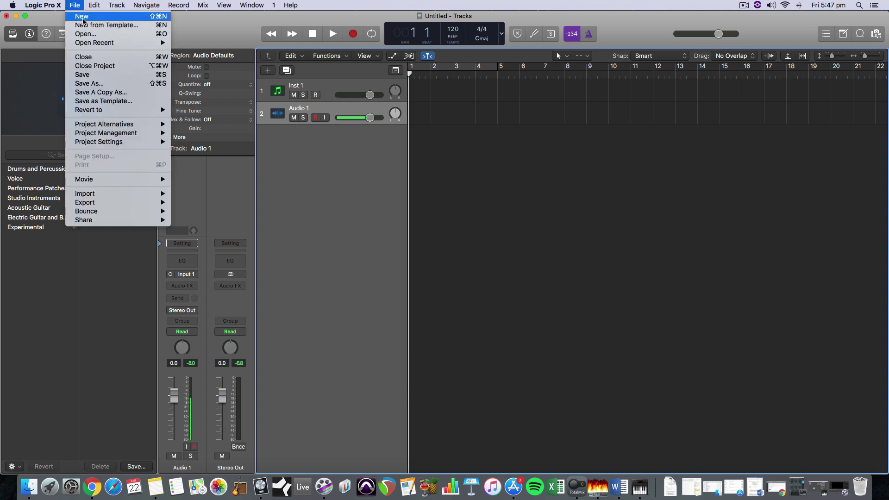
click(83, 17)
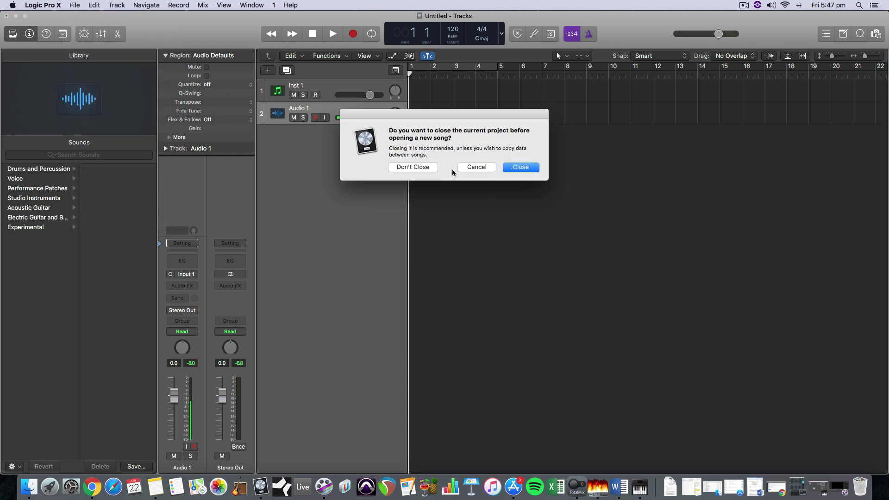
click(523, 167)
click(430, 169)
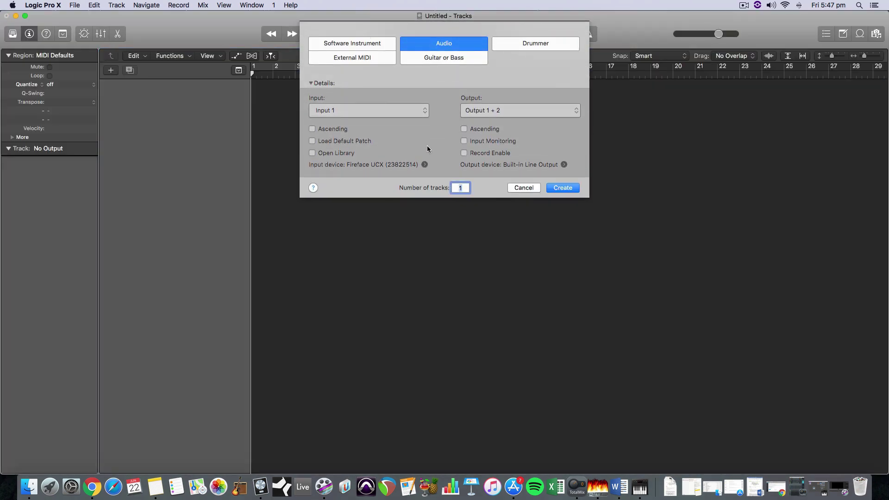
click(374, 44)
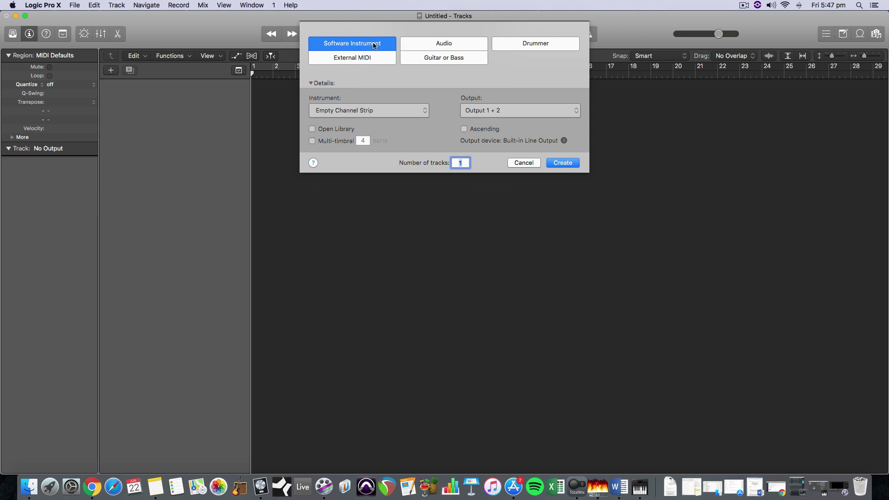
click(563, 163)
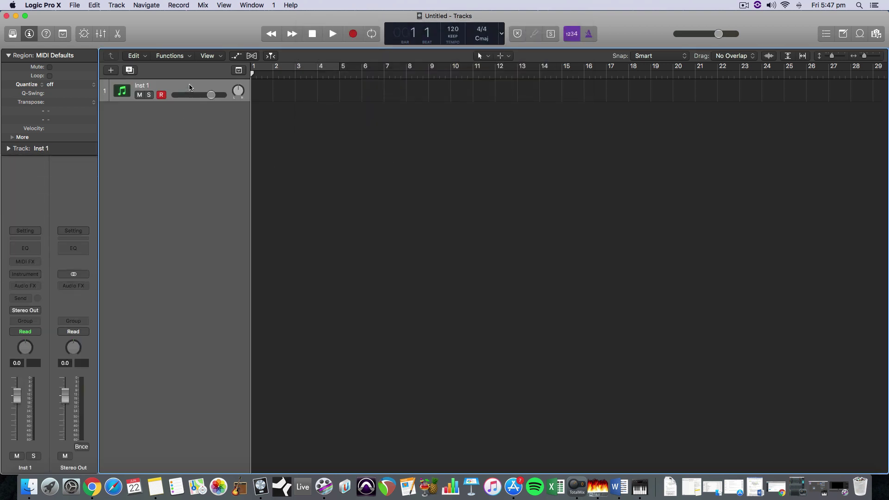
Load the Mallet > Marimba patch from the Library onto Inst 1
click(17, 34)
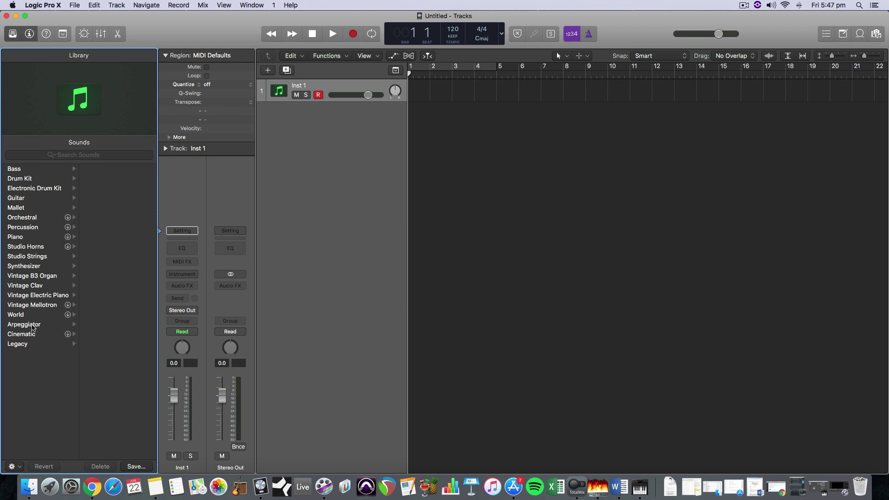
click(26, 169)
click(37, 207)
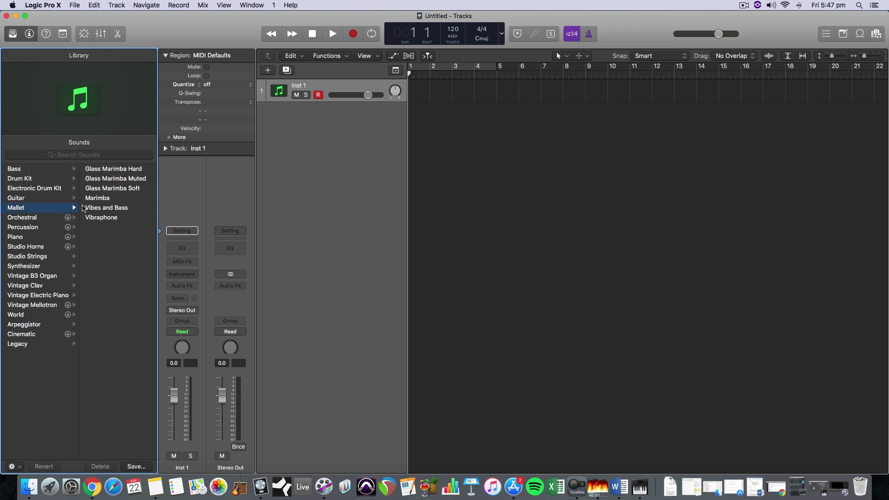
click(106, 200)
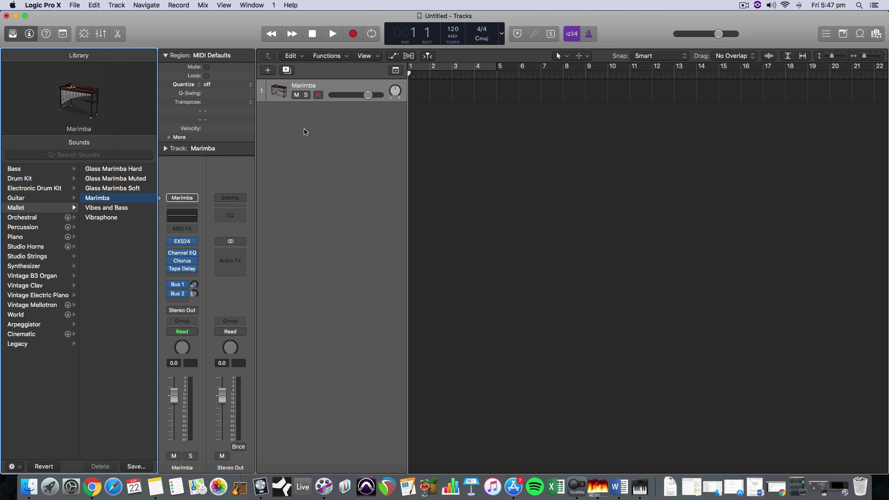
Add a u-he Zebralette (Stereo) instrument track, then bring up the Marimba track's context menu
click(268, 69)
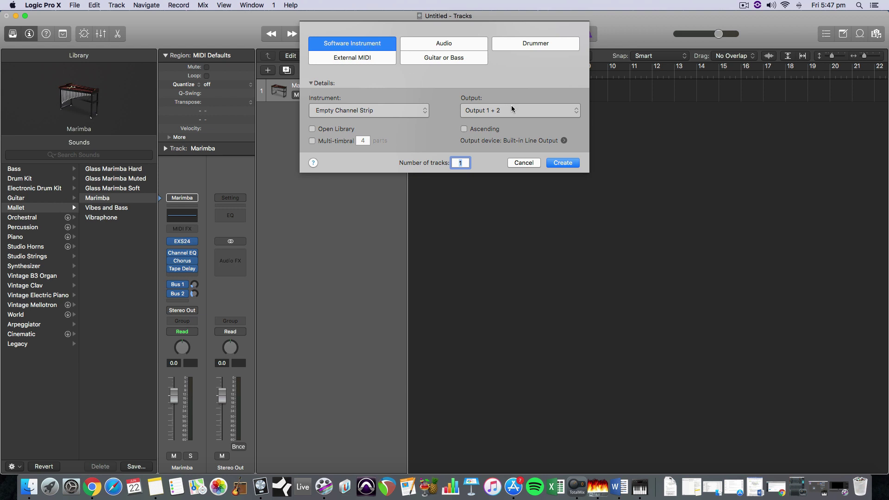
click(388, 109)
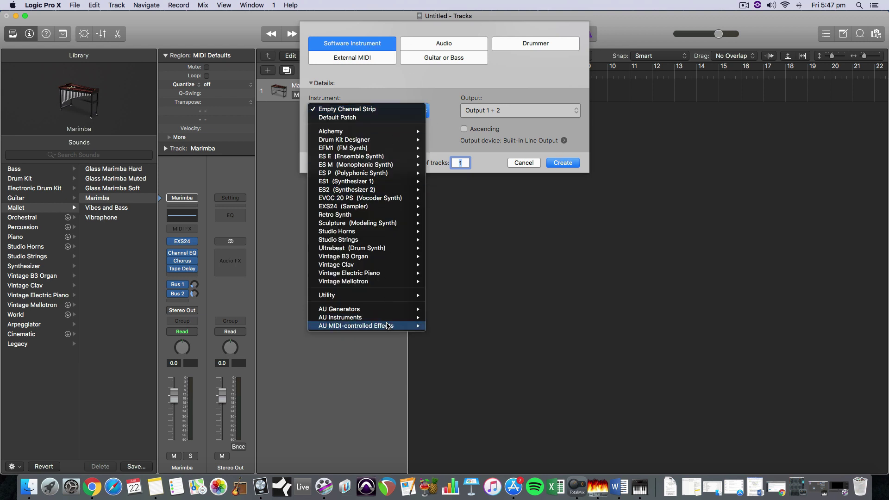
mouse_move(391, 318)
mouse_move(473, 345)
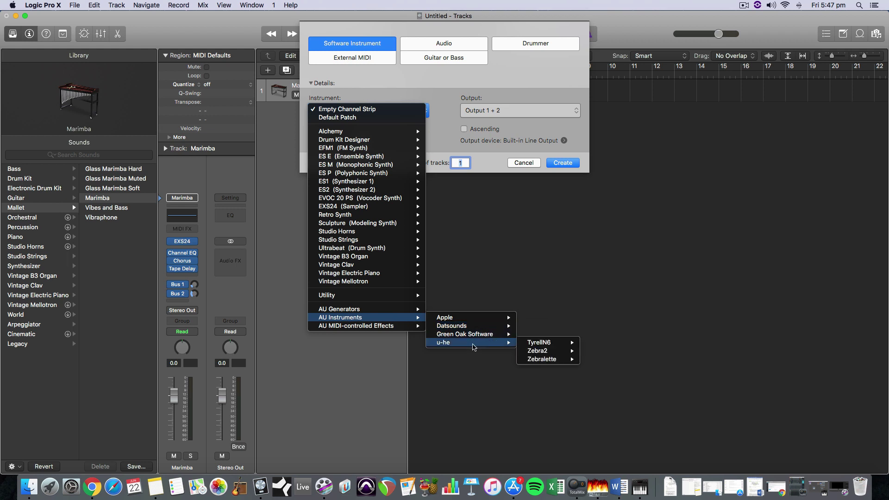
mouse_move(551, 360)
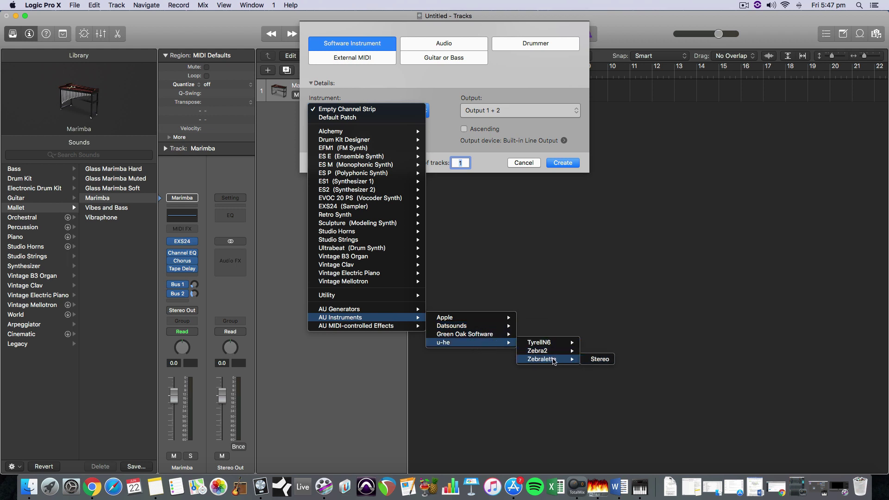
click(601, 360)
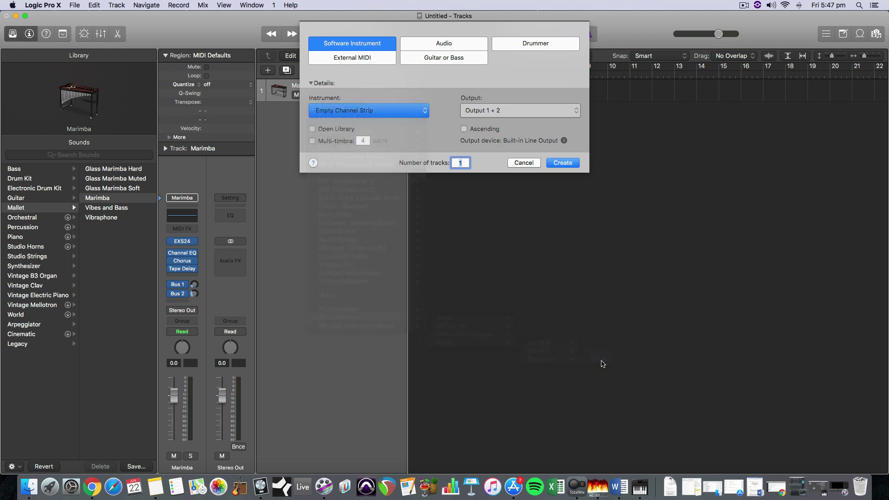
click(562, 162)
click(343, 94)
right_click(343, 94)
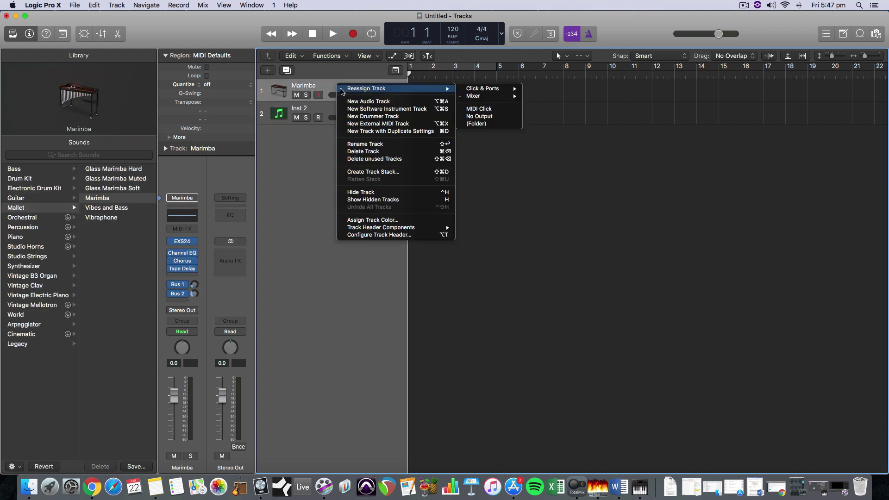
Delete the Marimba track, view and close Zebralette on Inst 2, and lower Stereo Out to 16.8 dB
click(365, 151)
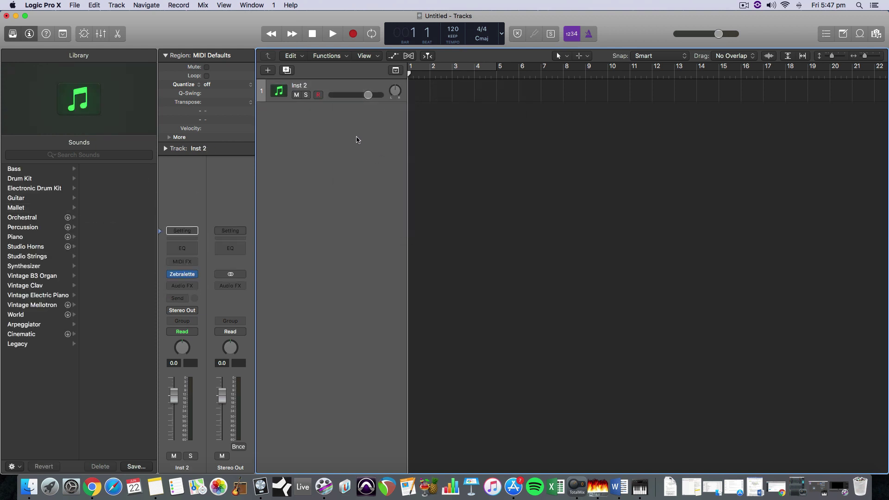
click(338, 89)
mouse_move(186, 279)
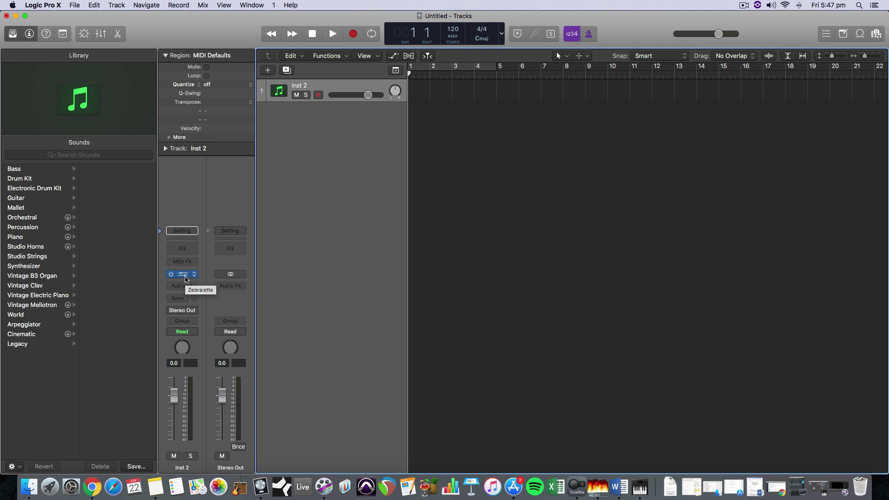
click(185, 276)
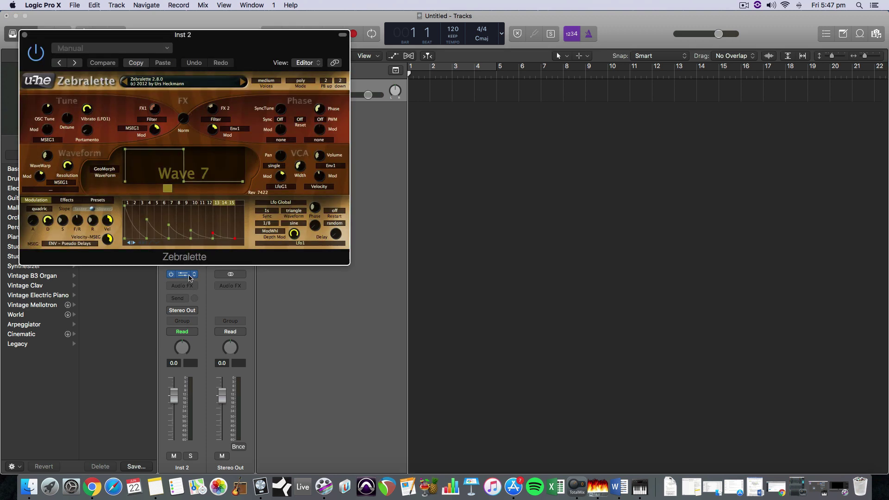
click(185, 275)
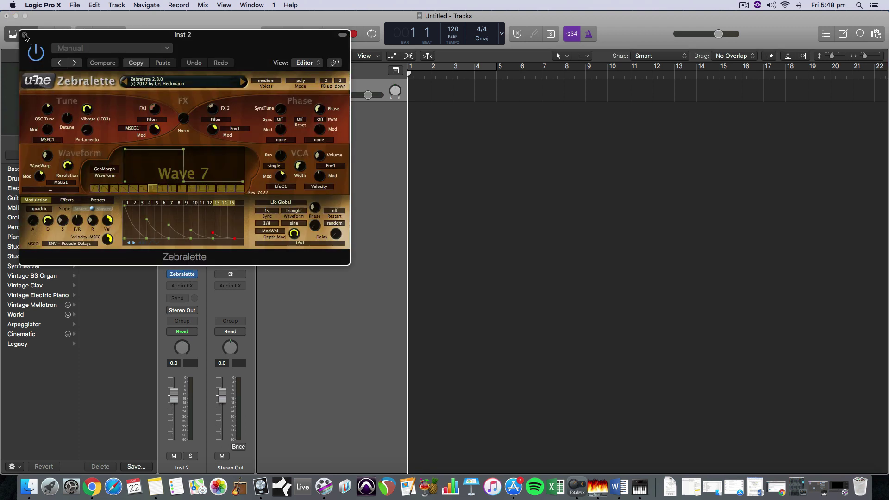
click(25, 35)
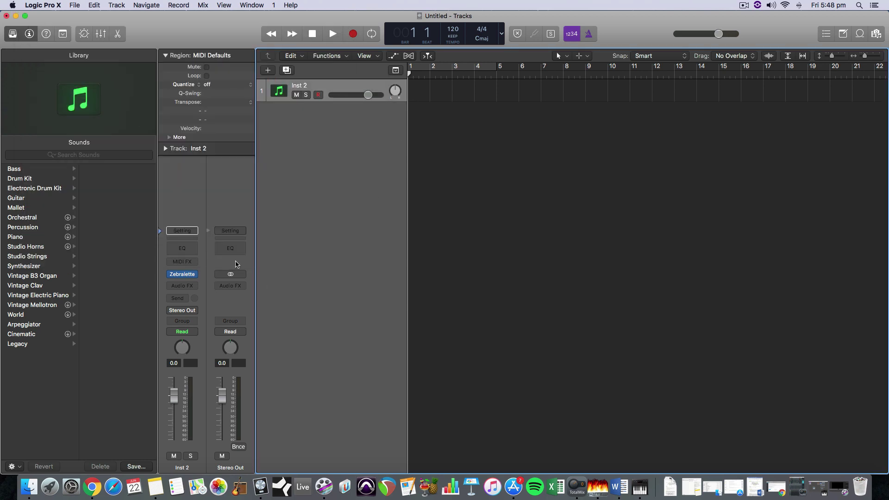
drag(226, 401, 225, 425)
Turn track automation view off again and show the Musical Typing keyboard with Cmd-K
key(a)
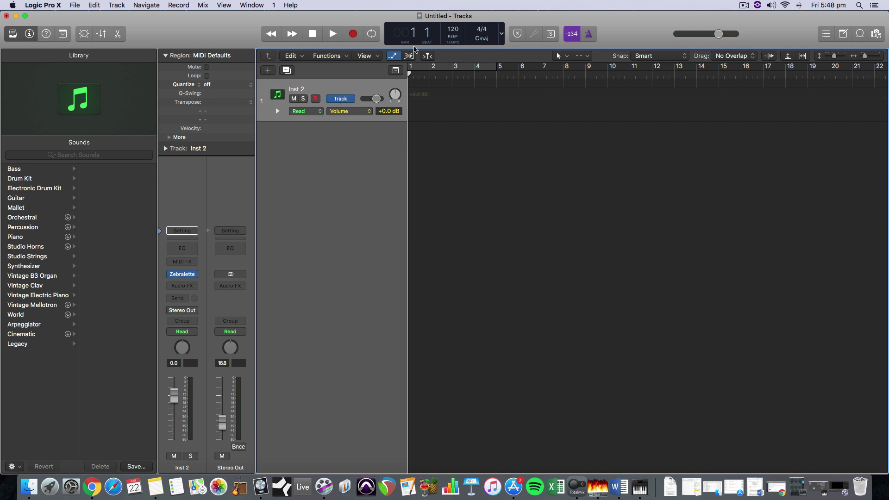
click(396, 56)
key(super+k)
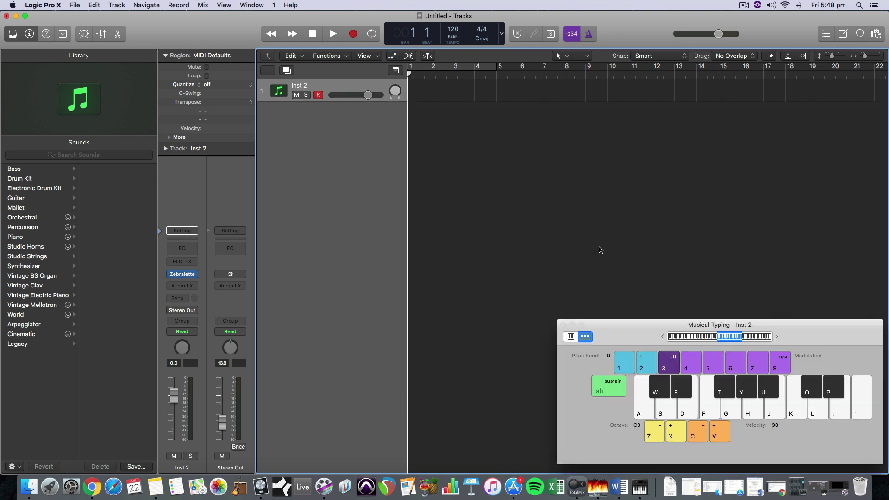
Play C minor, F and Cm7 chords on Zebralette using the A, E, G, F, U keys
key(a)
key(e)
key(g)
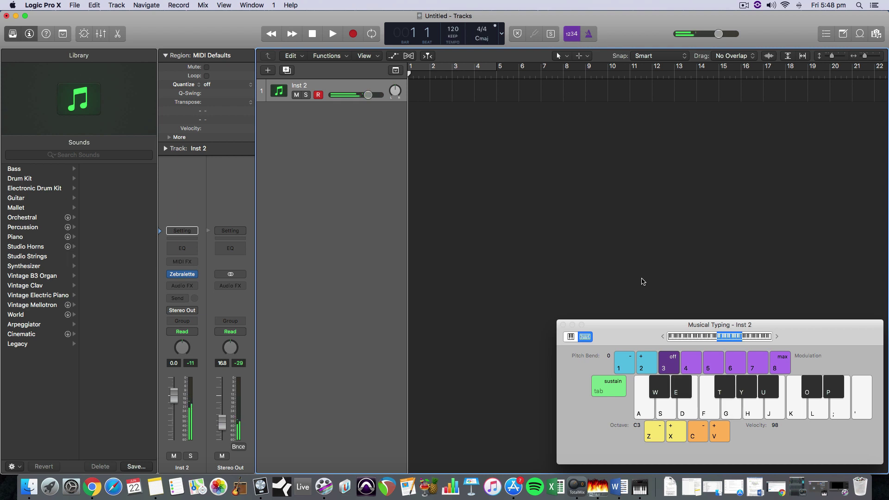
key(a)
key(g)
key(f)
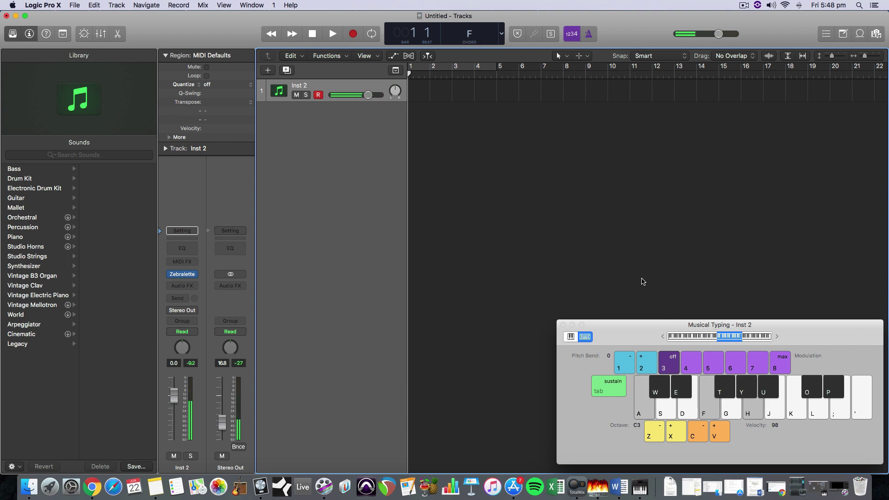
key(a)
key(g)
key(u)
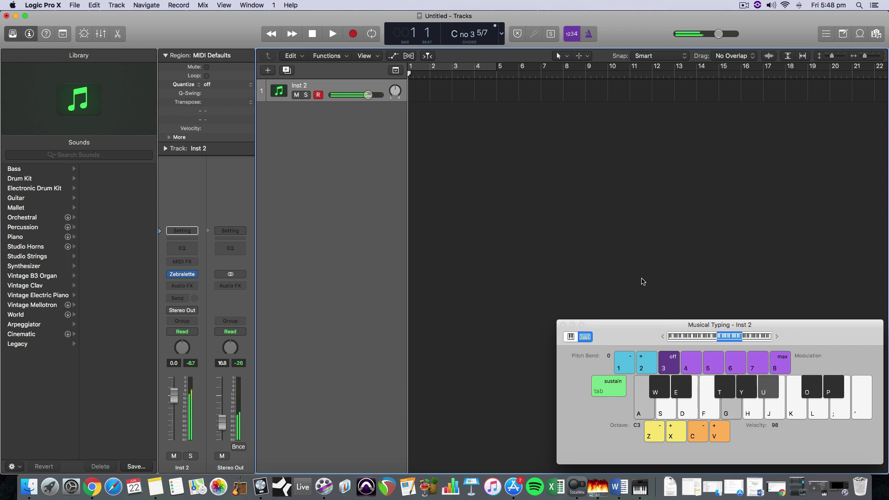
key(e)
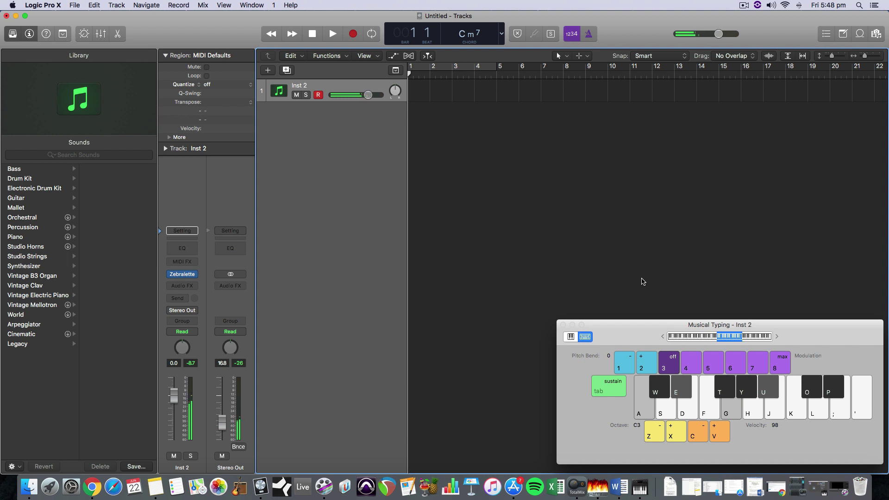
key(f)
key(a)
key(h)
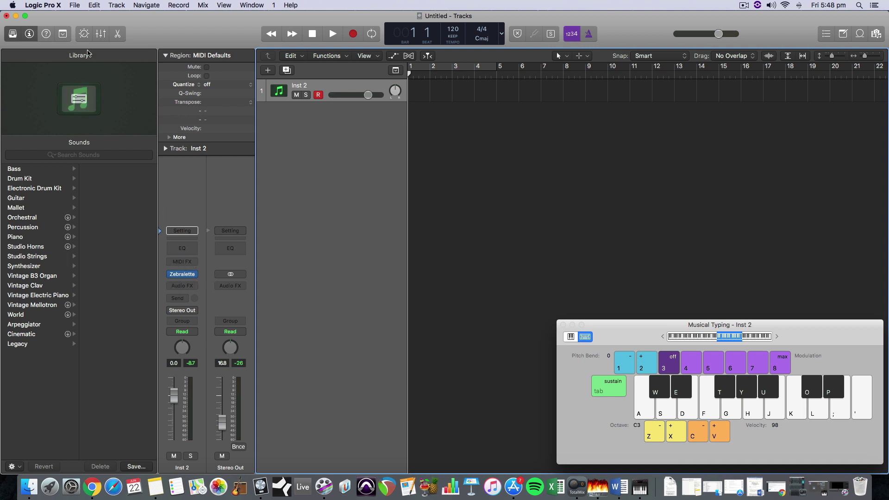
Hide the Library and Inspector panels
click(14, 34)
click(14, 34)
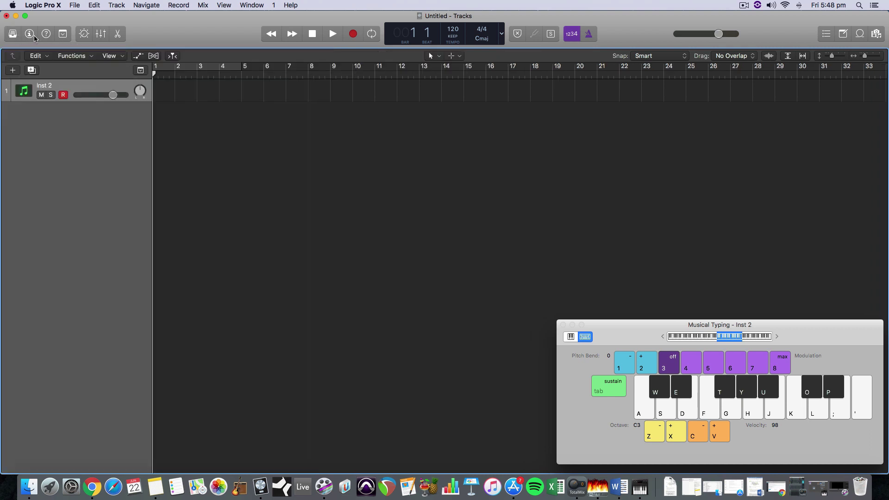
click(34, 36)
click(34, 36)
click(34, 36)
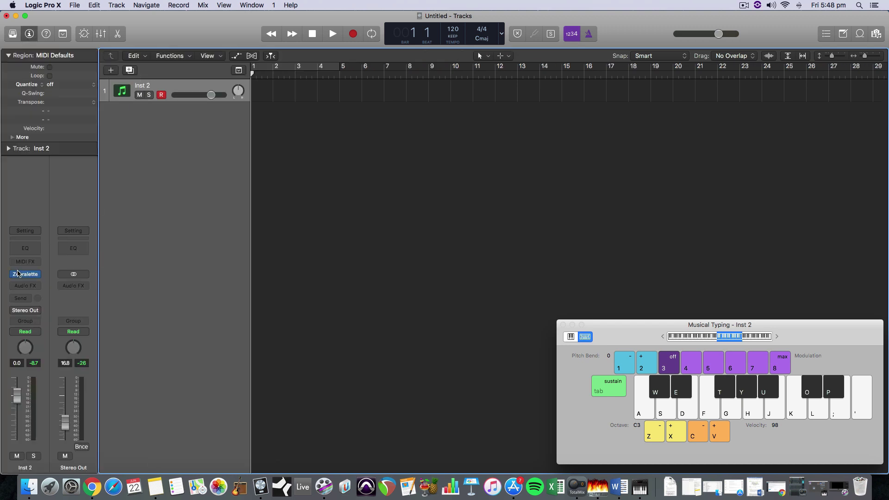
click(29, 34)
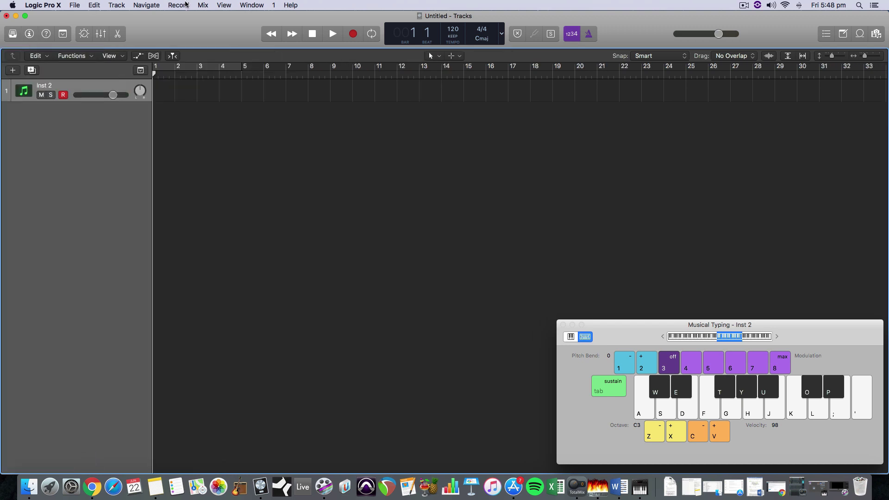
Open the Mixer and insert an Arpeggiator in Inst 2's MIDI FX slot
click(251, 5)
click(259, 72)
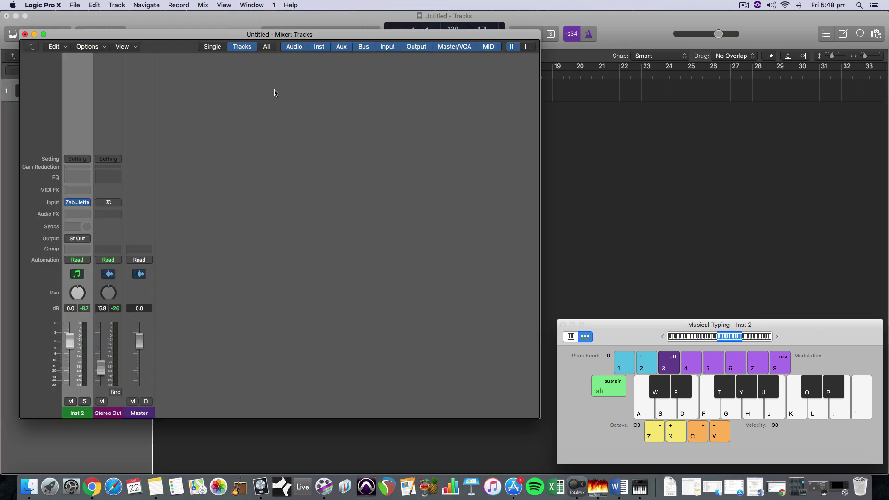
scroll(158, 146, down, 2)
click(78, 207)
key(Escape)
click(79, 203)
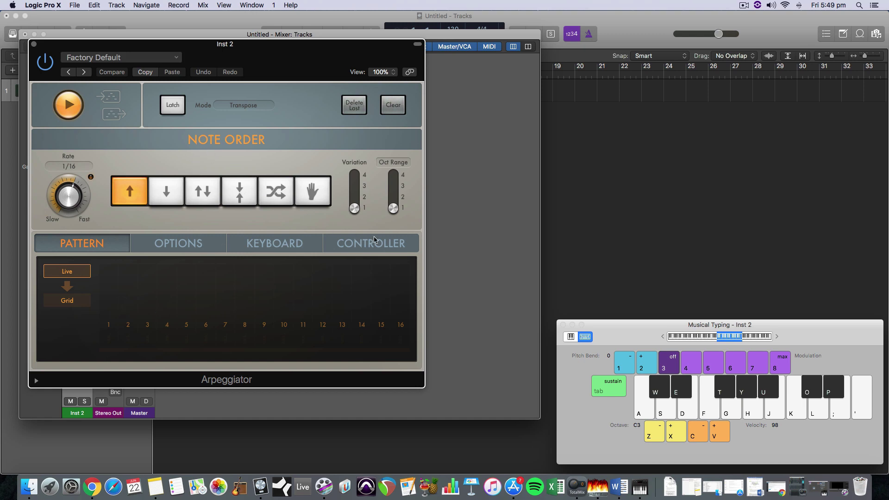
Hold a C minor chord through the arpeggiator and lower the project tempo to 100
key(a)
key(e)
key(f)
key(a+g)
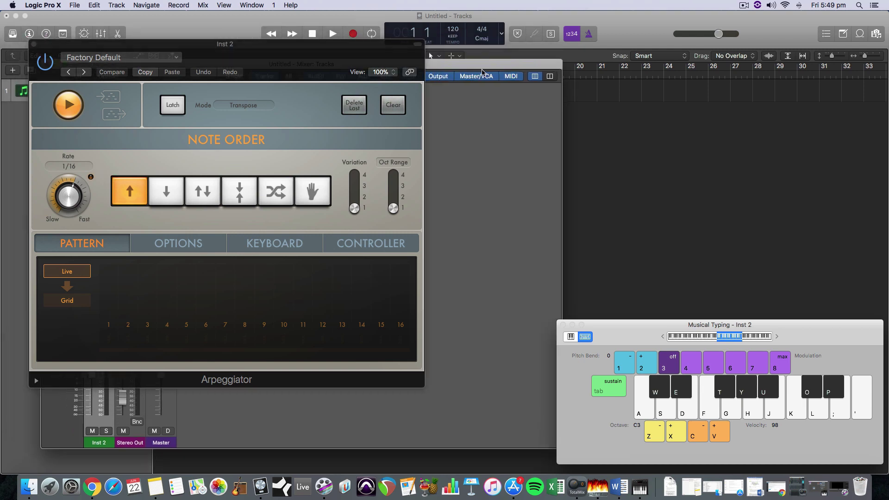
drag(455, 29, 455, 31)
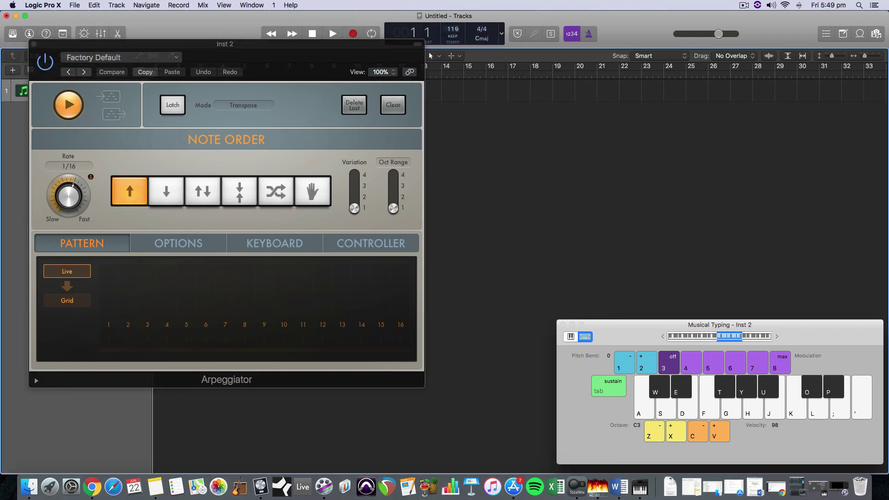
key(g)
key(e)
key(a)
Try 1/32 and 1/64 arpeggiator rates, then set Rate to 1/4 while replaying C minor
drag(66, 204, 73, 175)
key(a)
key(e)
key(g)
key(a)
key(e)
key(g)
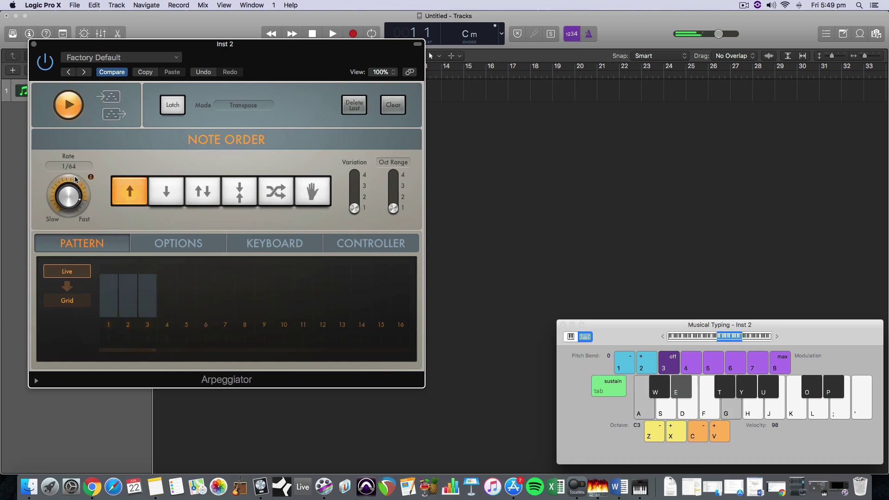
drag(74, 181, 82, 272)
key(a)
key(e)
key(g)
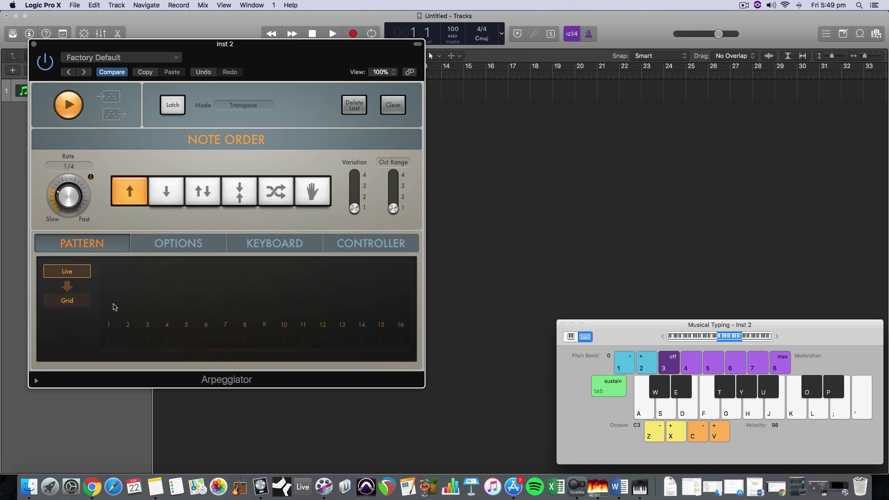
Play the C minor chord and widen the arpeggiator's Oct Range to 3
key(a)
key(e)
key(g)
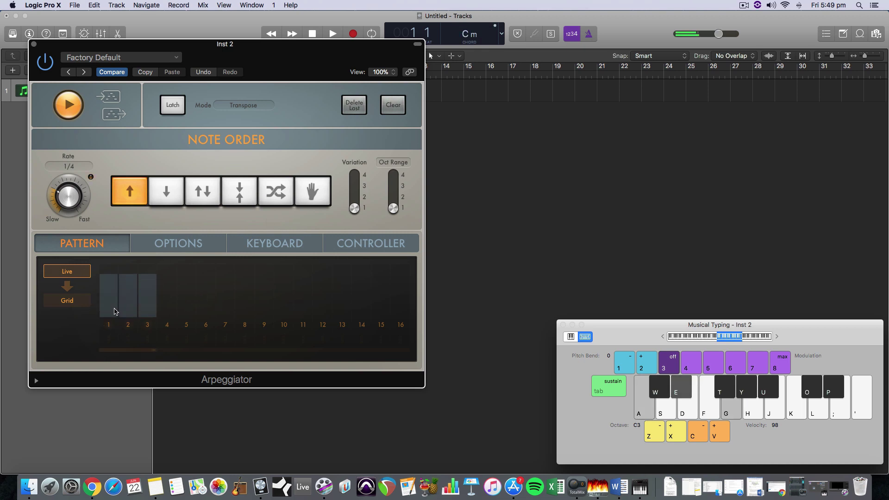
key(a)
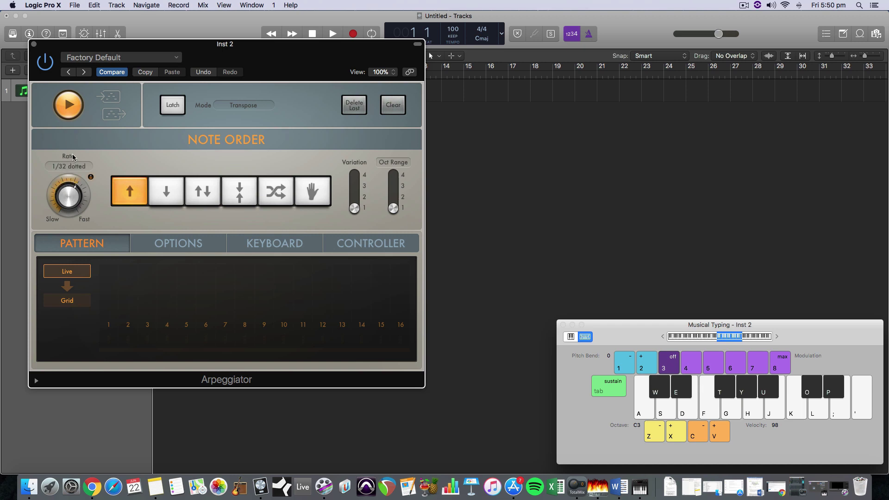
drag(392, 208, 394, 188)
key(a+e+g)
Audition the chord at Variation 2, 3 and 4, then return Variation to 1
drag(353, 211, 354, 198)
key(a+e+g)
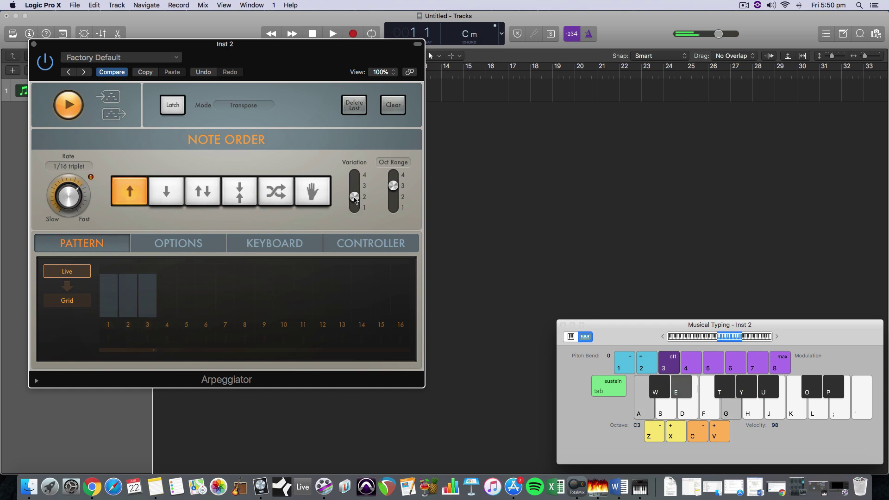
drag(355, 199, 355, 192)
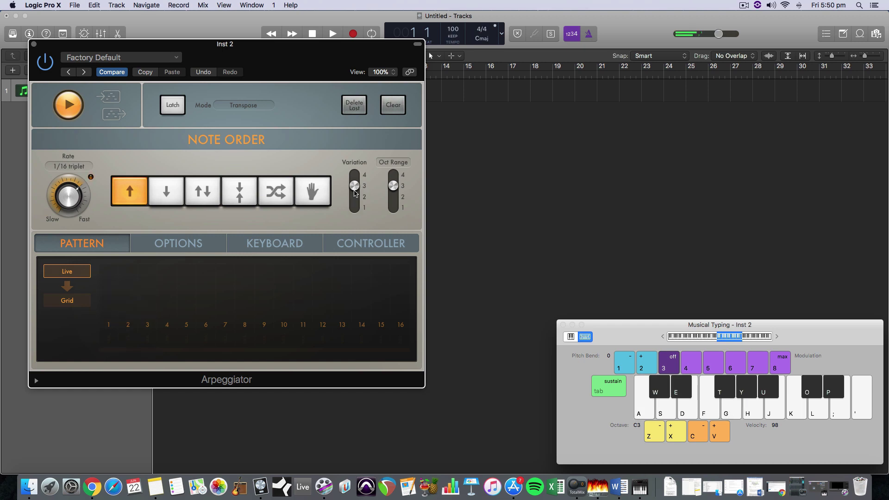
key(a+e+g)
drag(356, 191, 359, 170)
key(a+e+g)
drag(352, 185, 354, 208)
Load the Classic Cycle 05 arpeggiator preset and play the C minor chord through it
click(122, 58)
scroll(164, 185, down, 15)
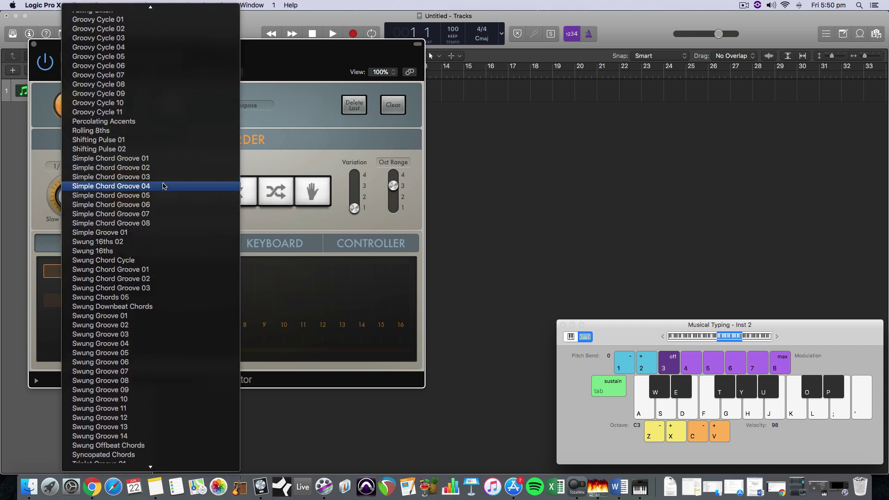
scroll(178, 166, up, 10)
scroll(166, 124, up, 4)
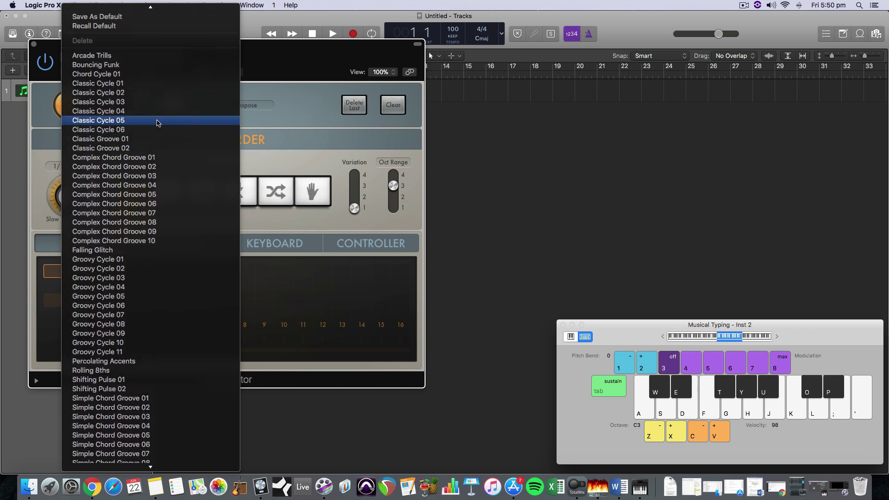
click(155, 120)
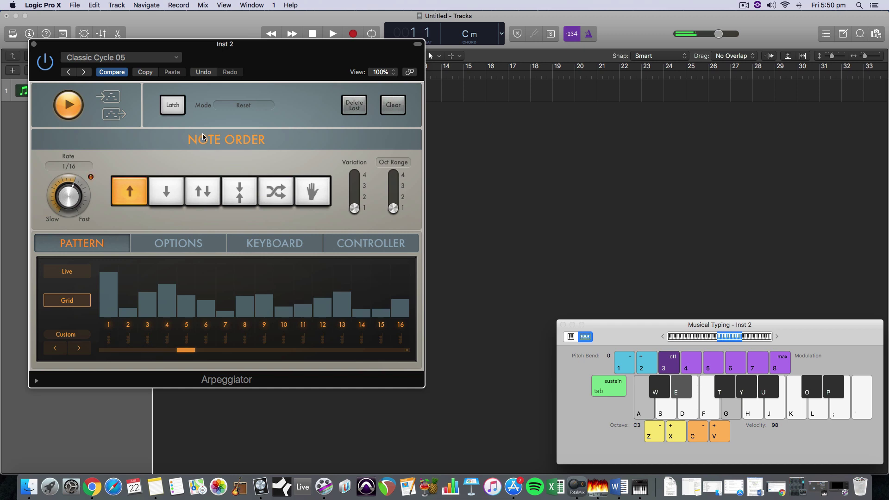
key(a+e+g)
Switch the pattern to Live, back to Grid, and raise step 2's level
click(66, 272)
key(a+e+g)
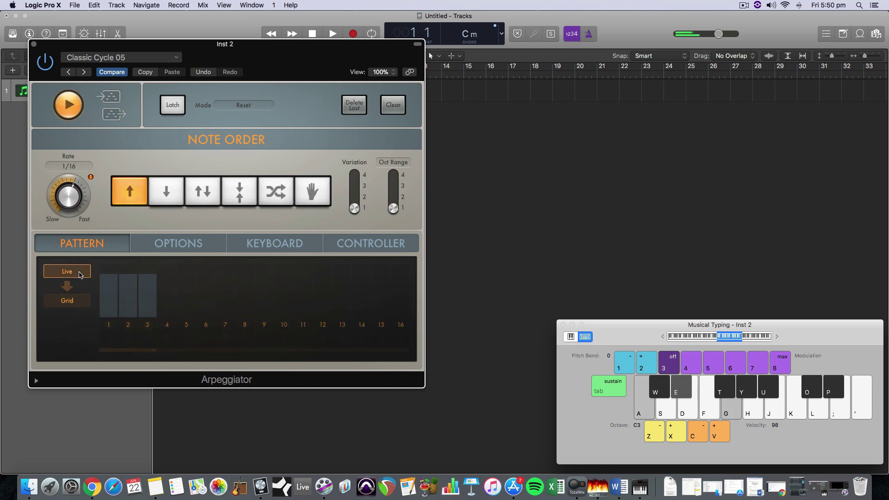
click(81, 301)
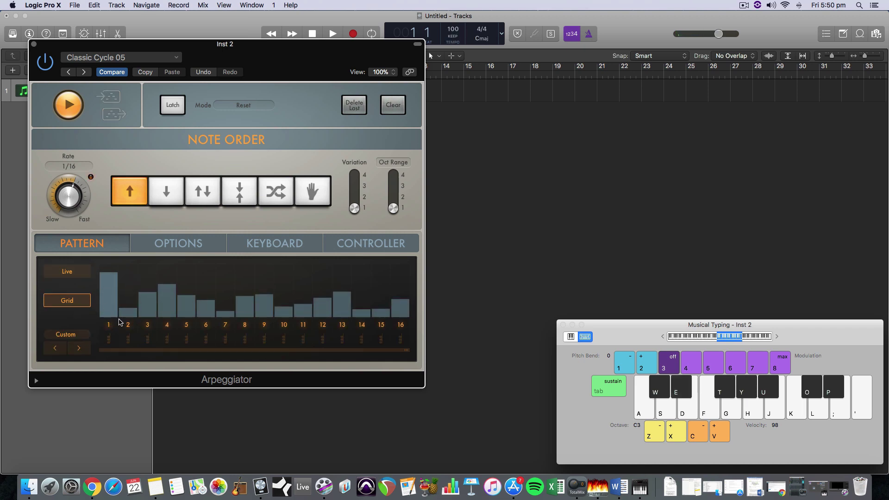
key(a+e+g)
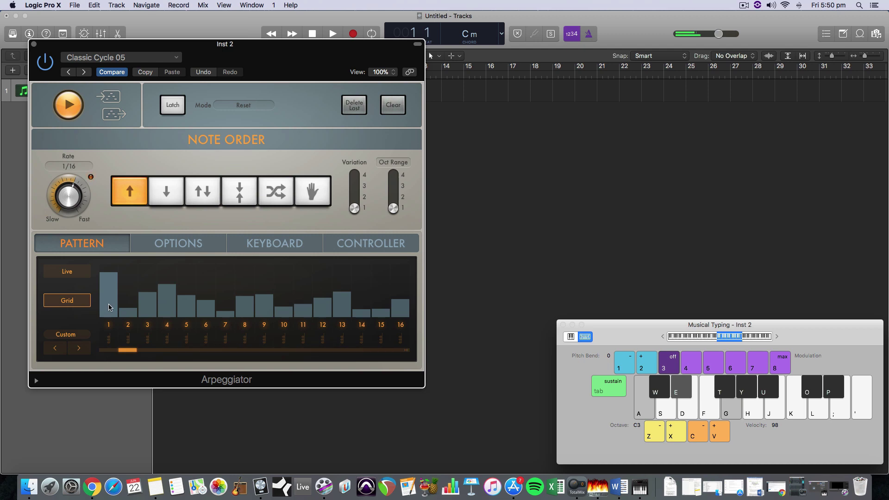
drag(129, 307, 133, 265)
key(a+e+g)
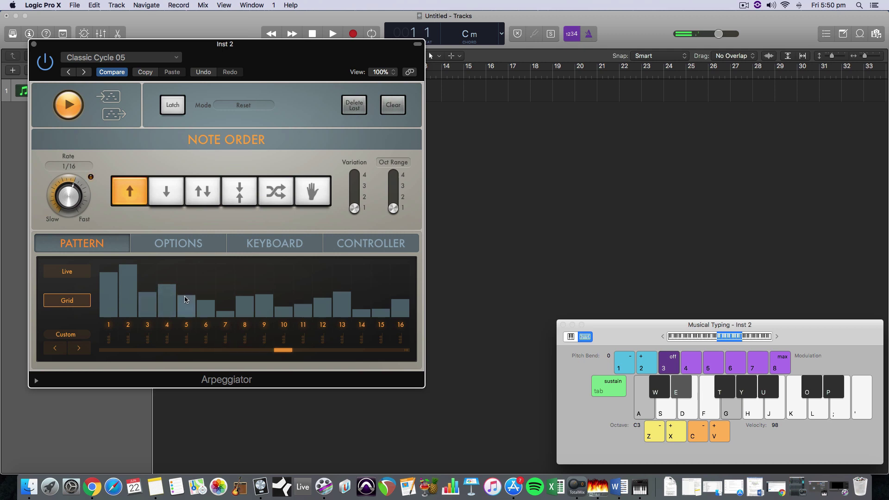
Load Classic Cycle 06, toggle step 11, and play C minor and F chords through it
click(121, 57)
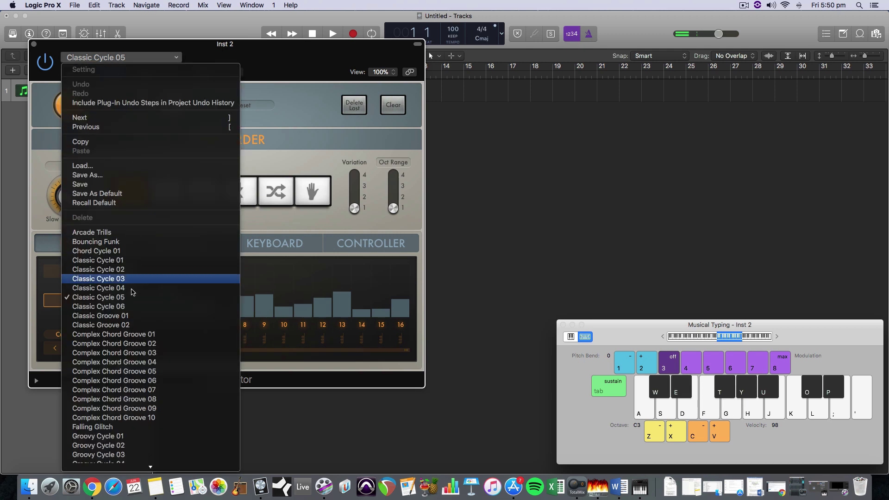
click(133, 307)
key(a+e+g)
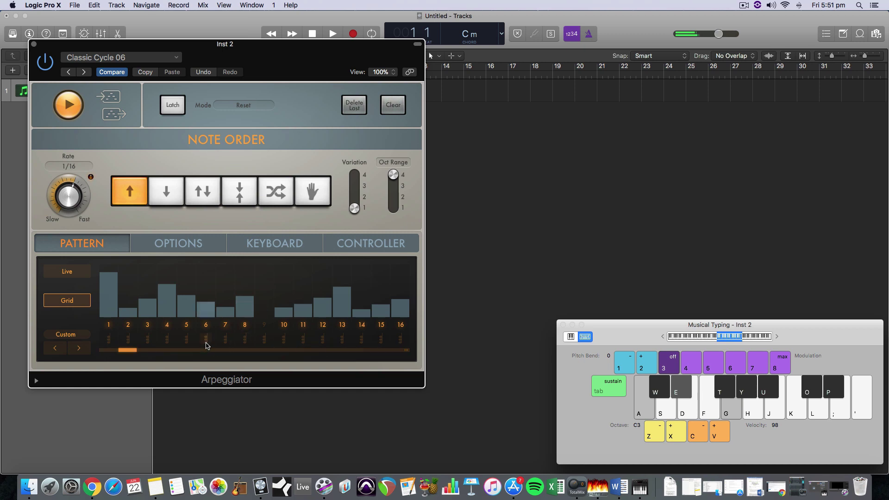
click(303, 341)
key(a)
key(e)
key(g)
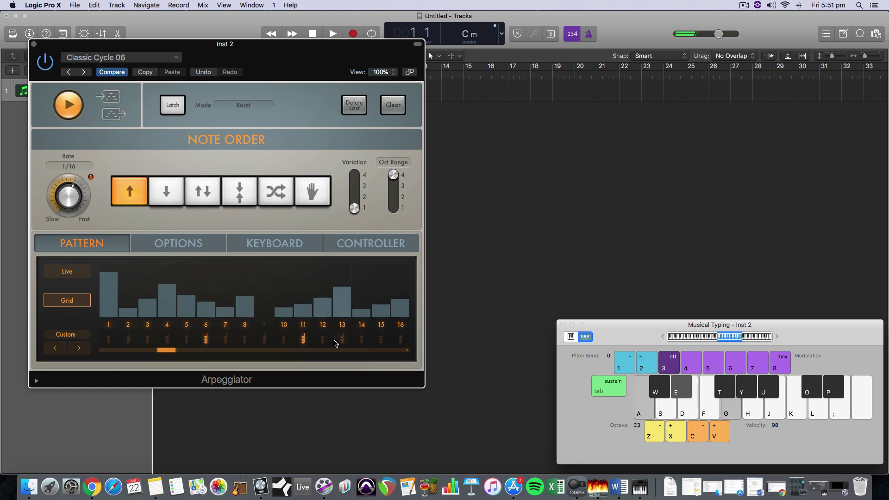
key(f)
key(h)
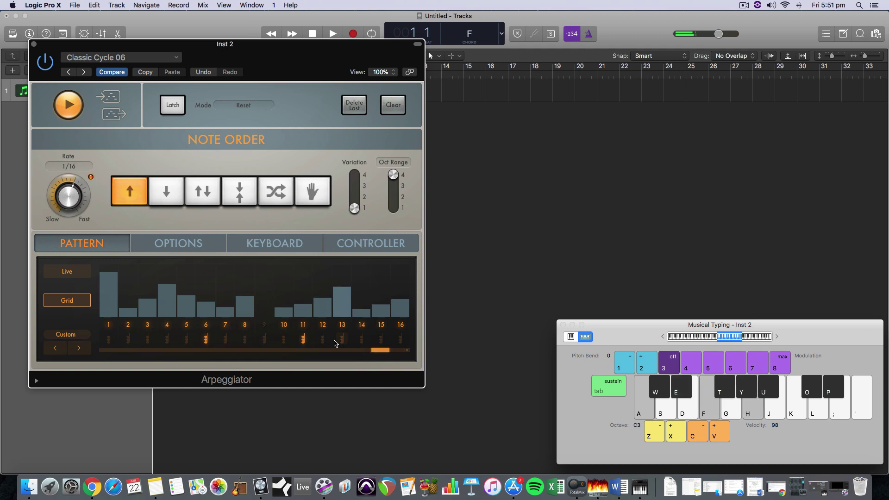
key(e)
key(g)
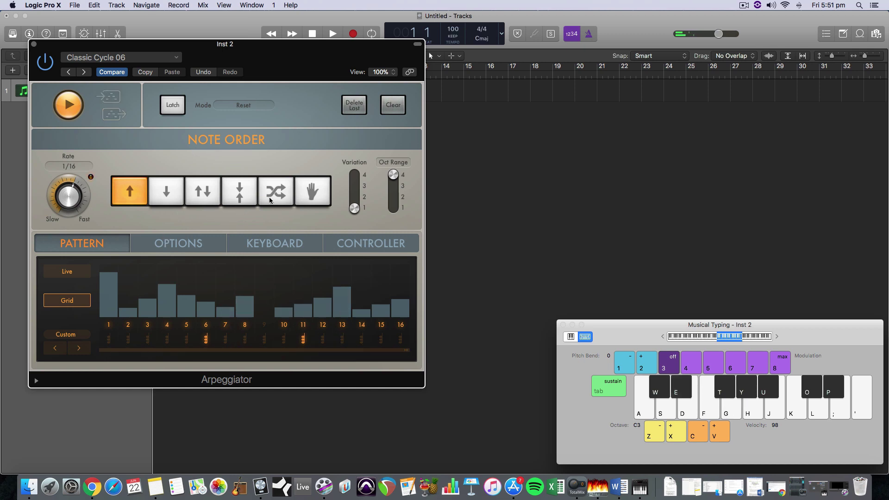
Load the Classic Cycle 03 preset and play the C minor chord through it
click(120, 57)
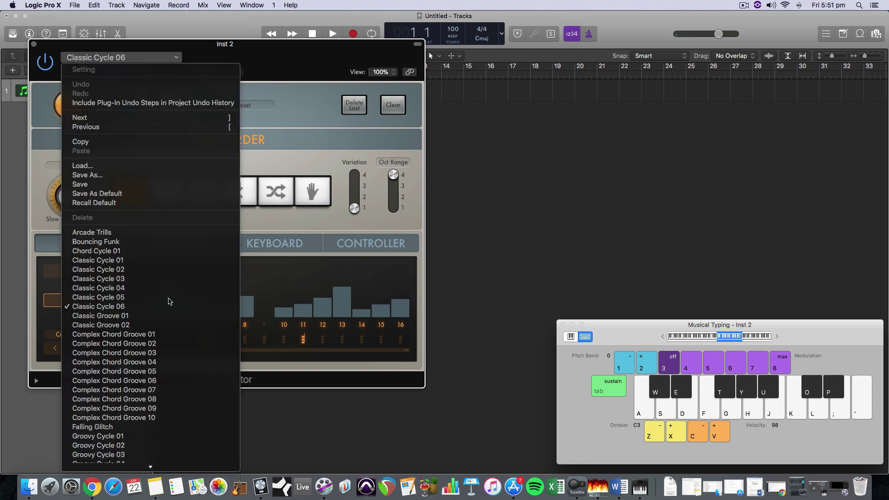
scroll(162, 345, down, 5)
scroll(161, 346, down, 5)
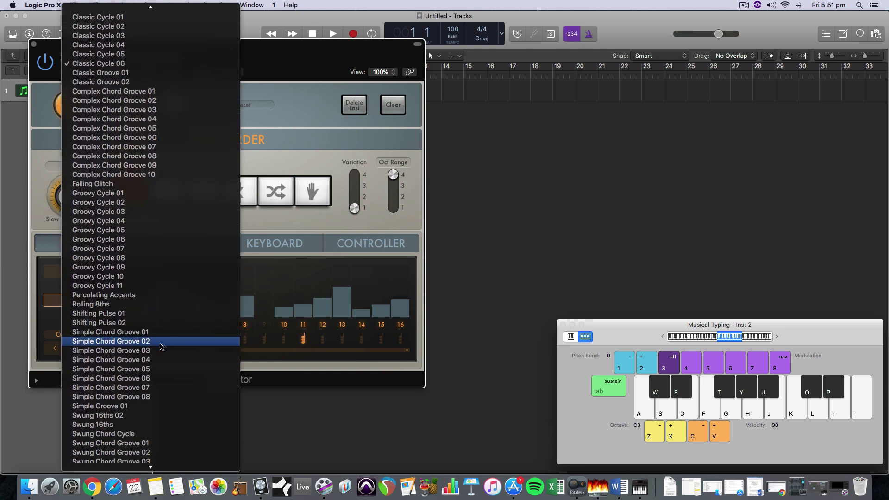
scroll(161, 348, down, 10)
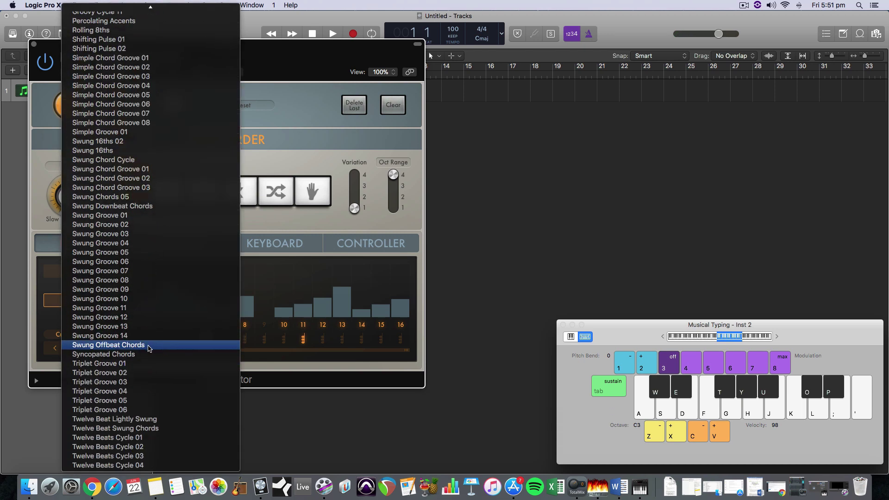
scroll(149, 348, up, 20)
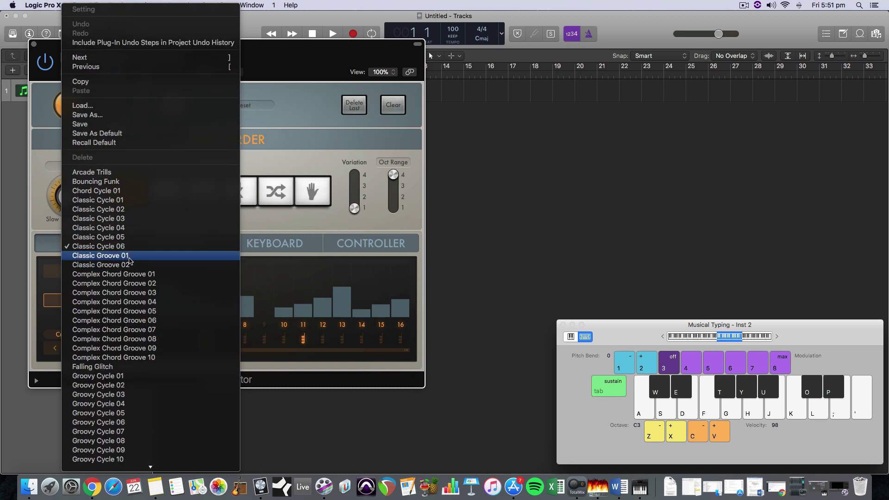
click(137, 219)
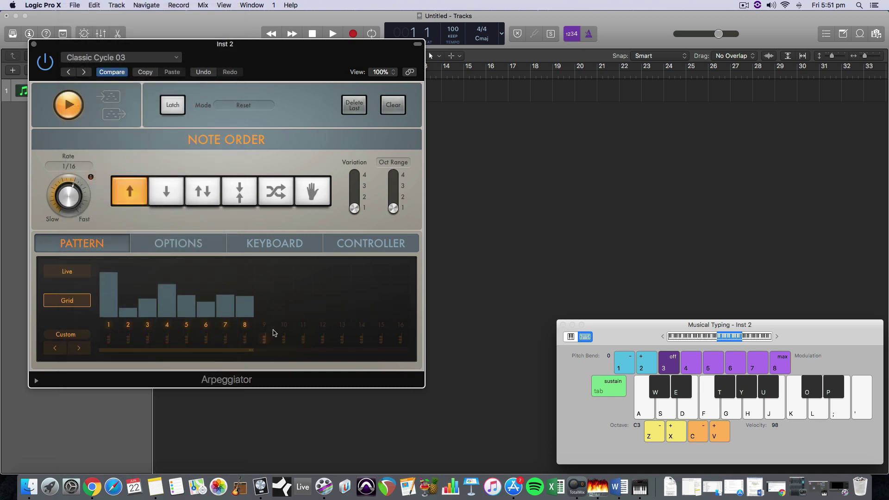
key(a+e+g)
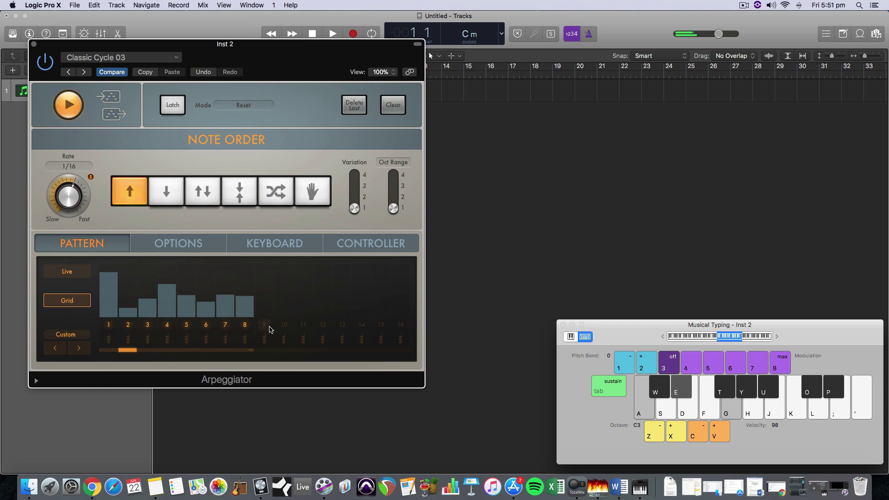
Raise steps 8 and 6, and set Oct Range and Variation to 3
click(244, 279)
click(206, 287)
click(207, 286)
drag(393, 208, 393, 186)
key(a+e+g)
drag(354, 209, 355, 186)
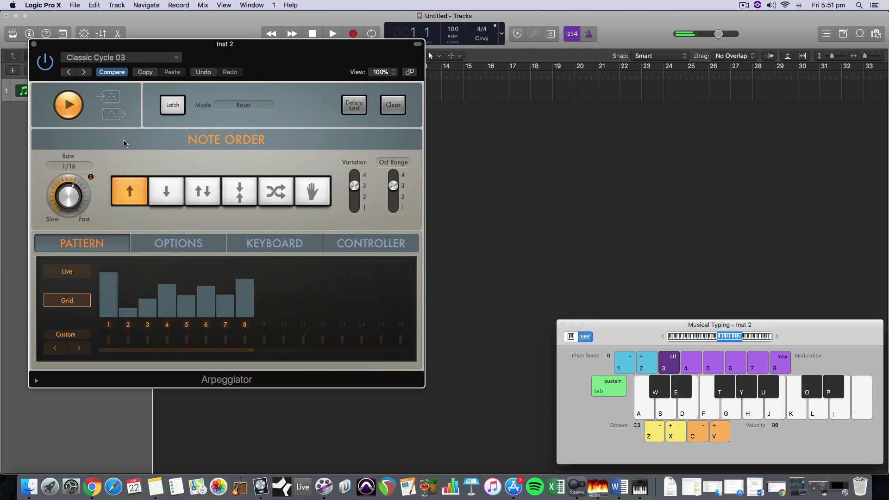
Close the arpeggiator window and bring up the Apple Loops library
click(33, 45)
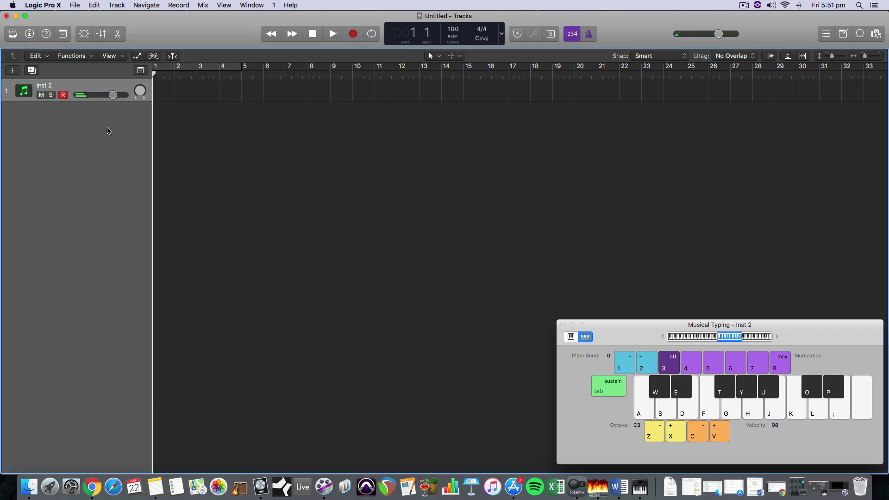
click(843, 35)
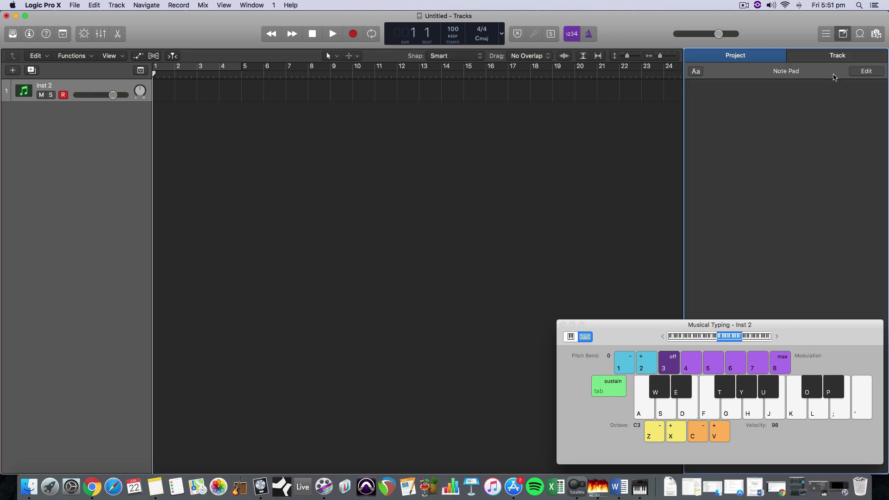
click(859, 35)
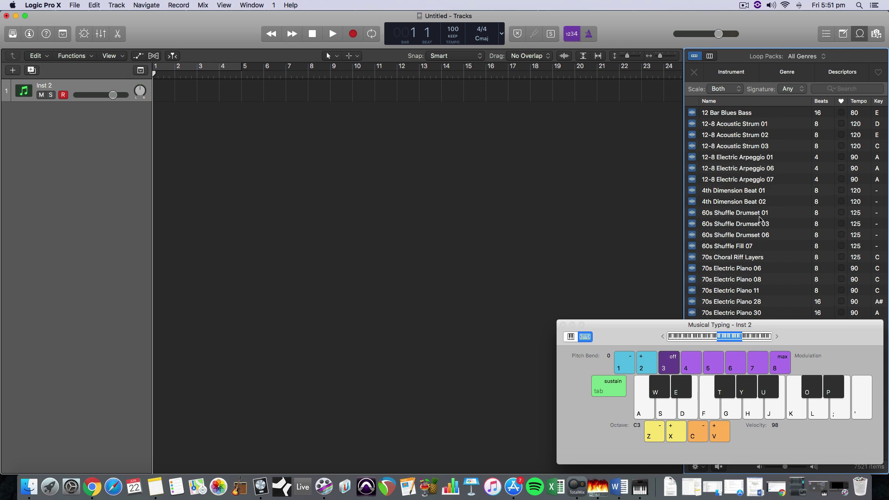
Scroll down to the B loops, preview Big Drum Beat 01, and start playback
drag(635, 330, 352, 312)
scroll(727, 333, down, 15)
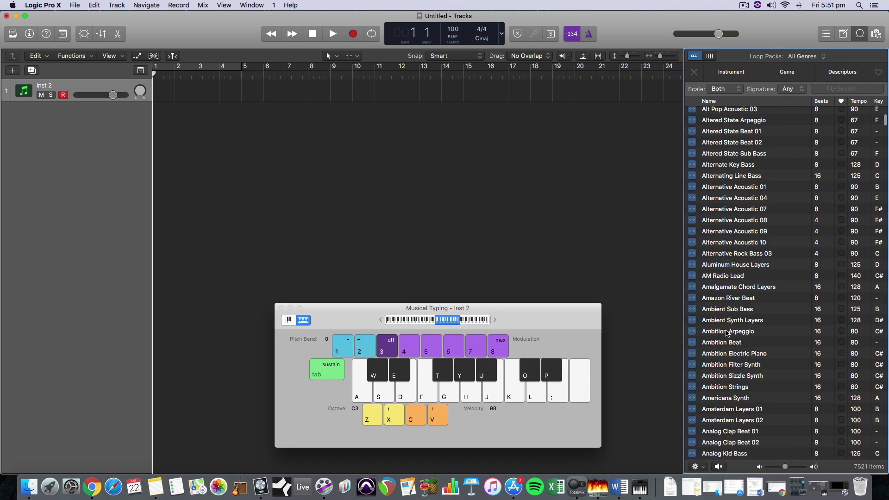
scroll(726, 332, down, 20)
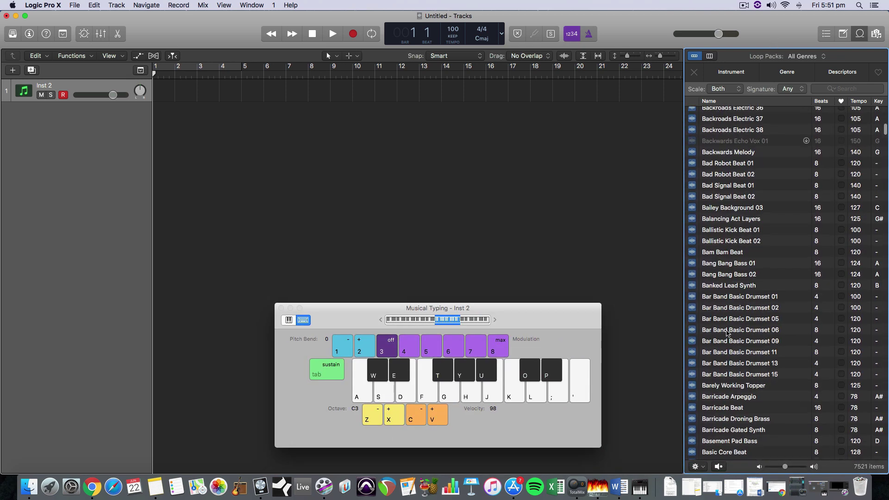
scroll(727, 332, down, 10)
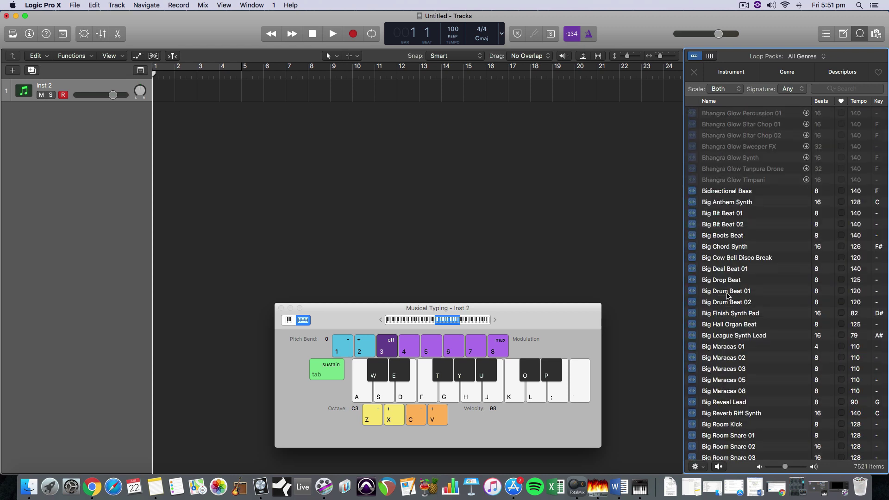
click(728, 292)
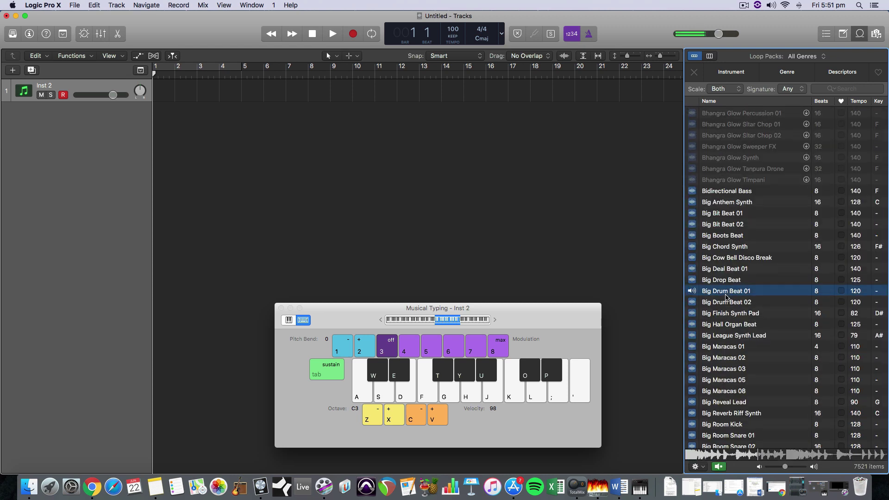
key(space)
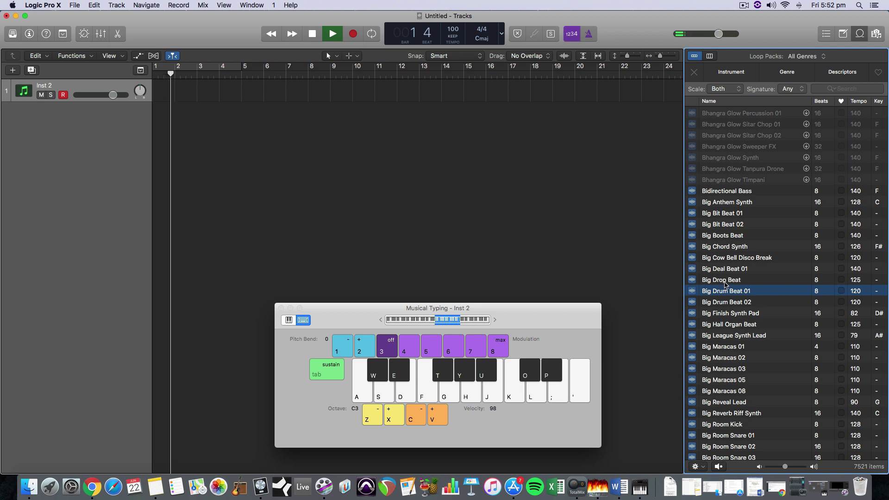
Preview Big Drop Beat and lower master volume to -6 dB, then add it as a new track at bar 8 with its tempo imported
click(725, 285)
drag(718, 34, 687, 39)
drag(723, 279, 152, 115)
drag(718, 280, 367, 165)
drag(727, 280, 311, 149)
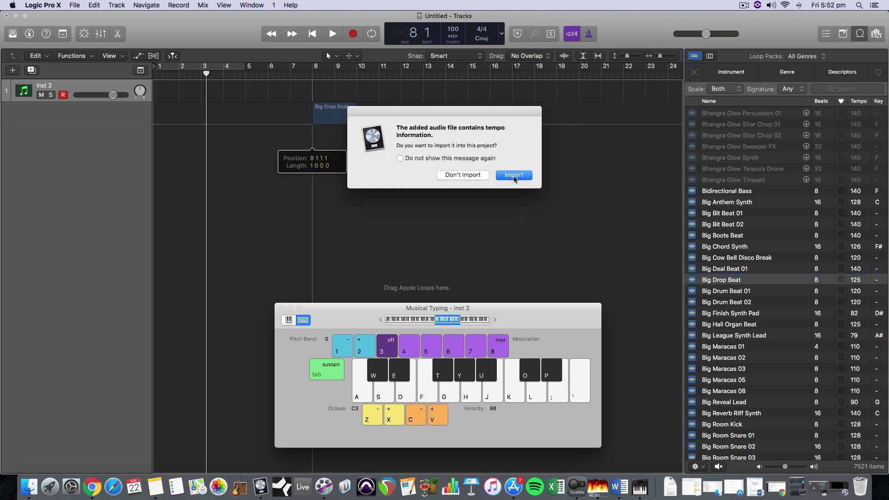
click(486, 178)
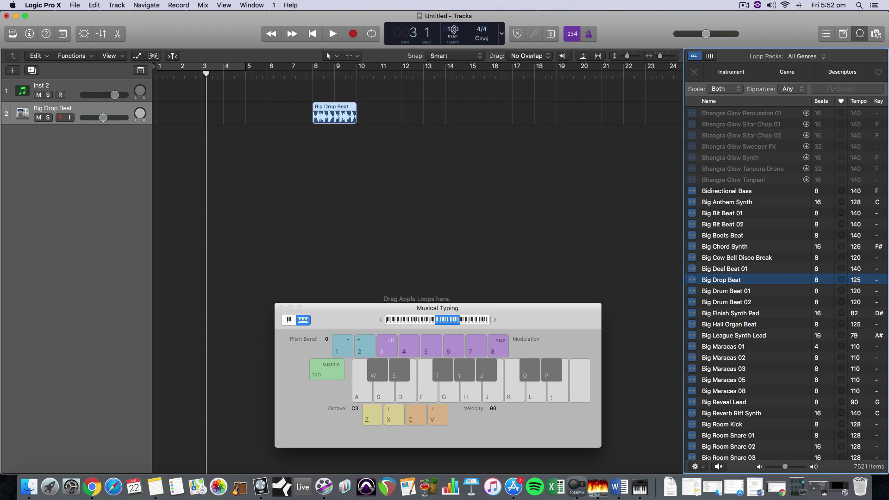
Move the Big Drop Beat region to bar 1, audition it, and repeat it three more times
drag(315, 114, 160, 114)
key(space)
click(154, 76)
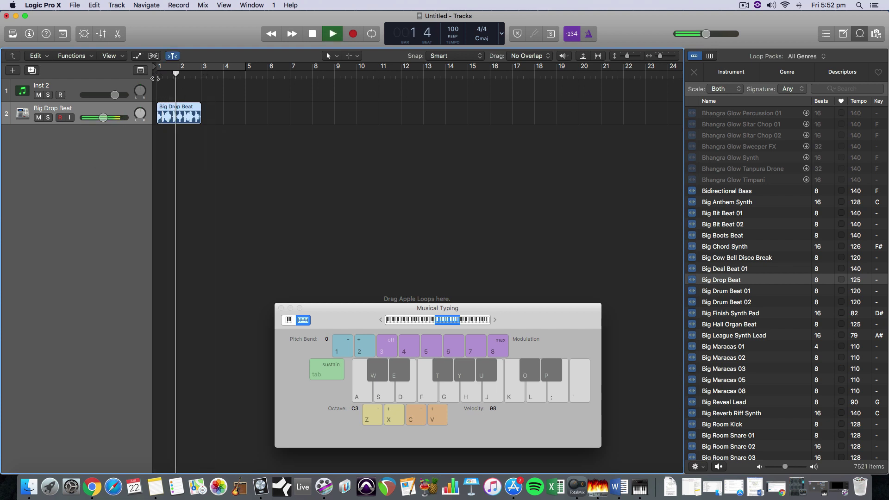
key(space)
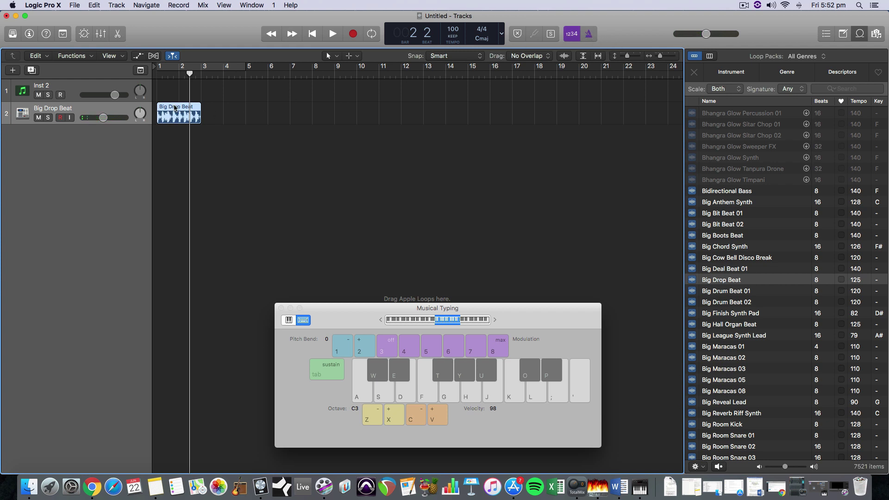
drag(190, 74, 201, 74)
key(super+v)
key(super+v)
key(super+v)
key(Return)
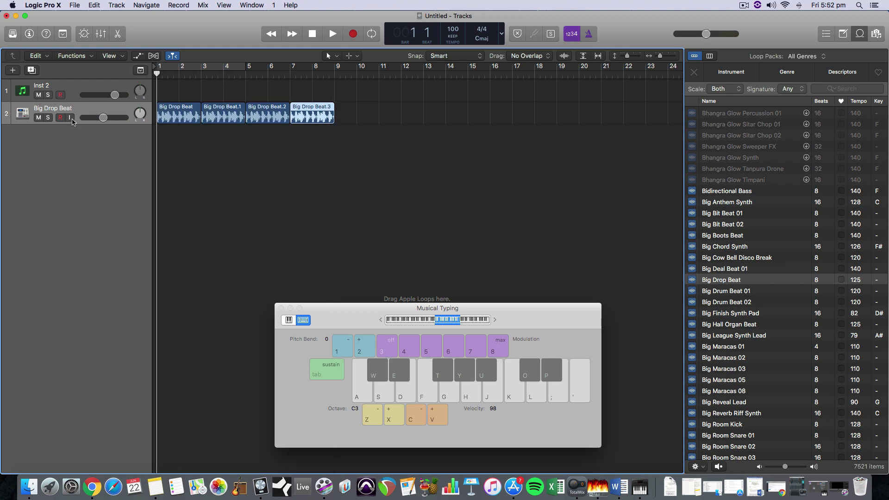
Attempt recording, dismiss the no-input-source alerts, stop, and select Inst 2 for recording
click(352, 33)
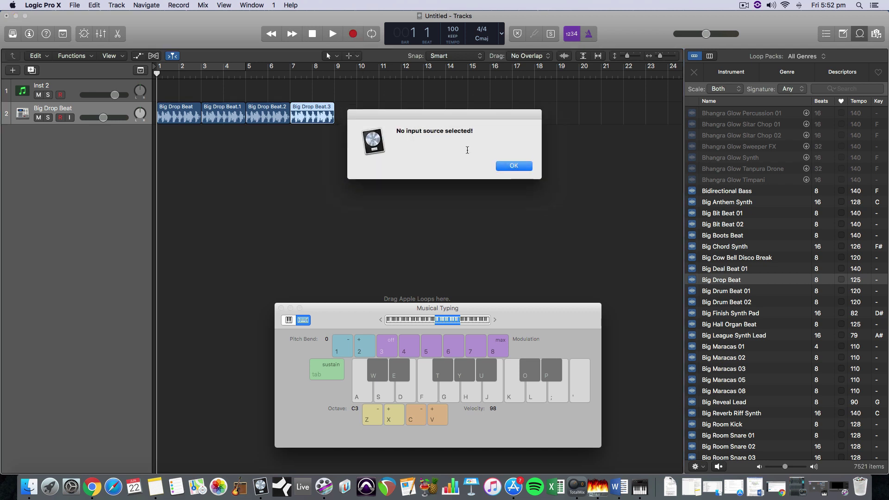
click(512, 167)
click(59, 119)
click(513, 167)
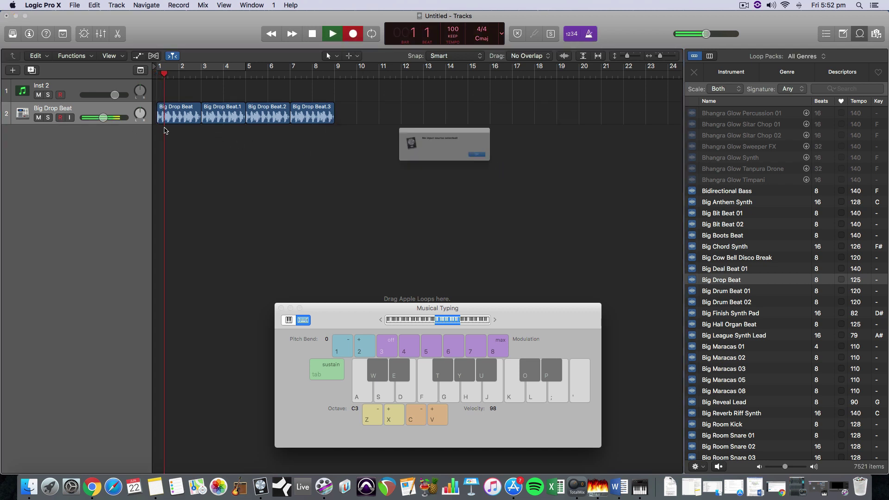
click(523, 168)
click(311, 33)
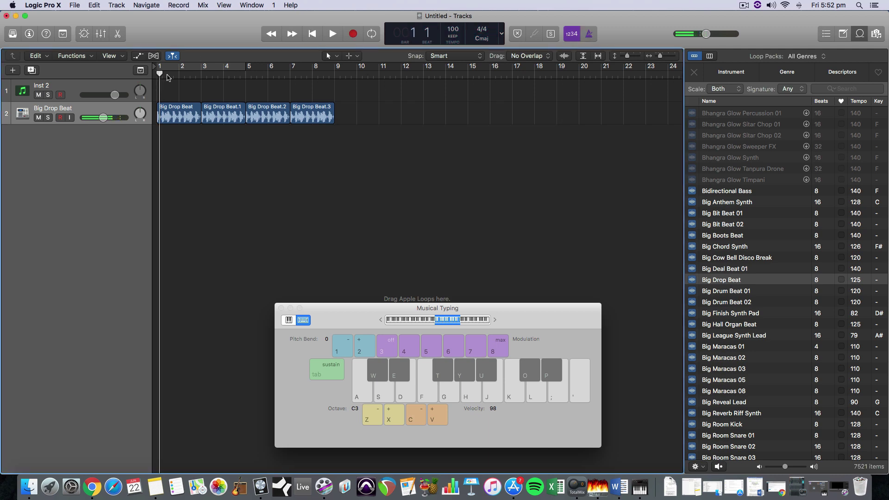
click(93, 88)
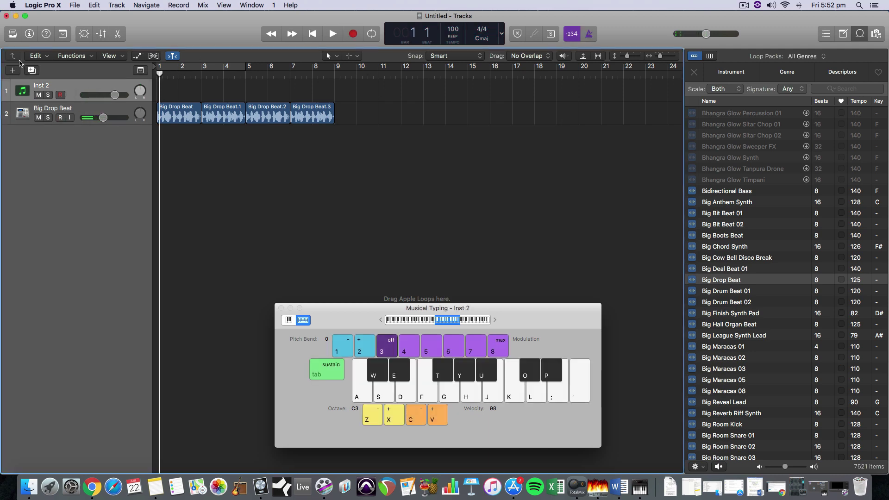
Show the inspector and record on Inst 2, playing an opening F chord then C minor
click(29, 34)
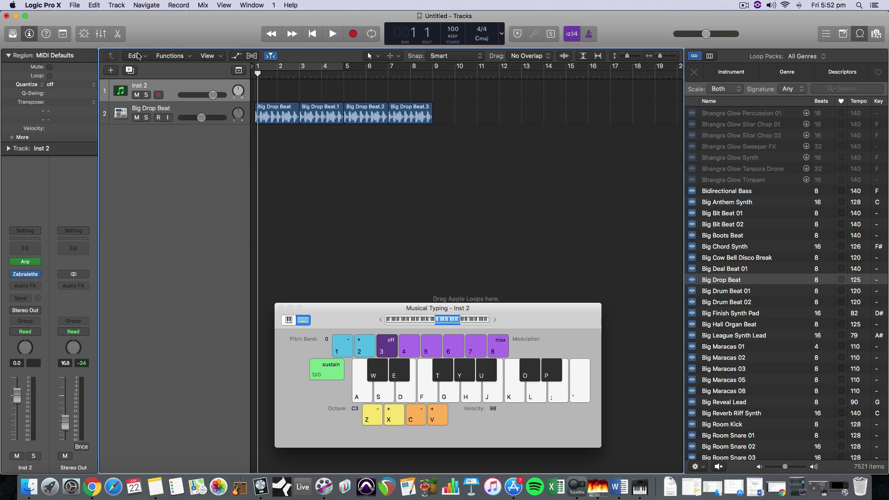
click(348, 35)
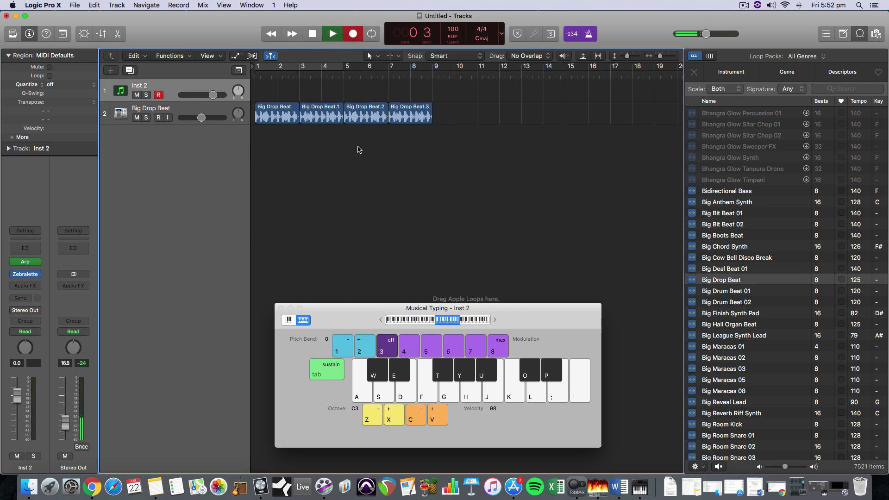
key(a)
key(e)
key(f)
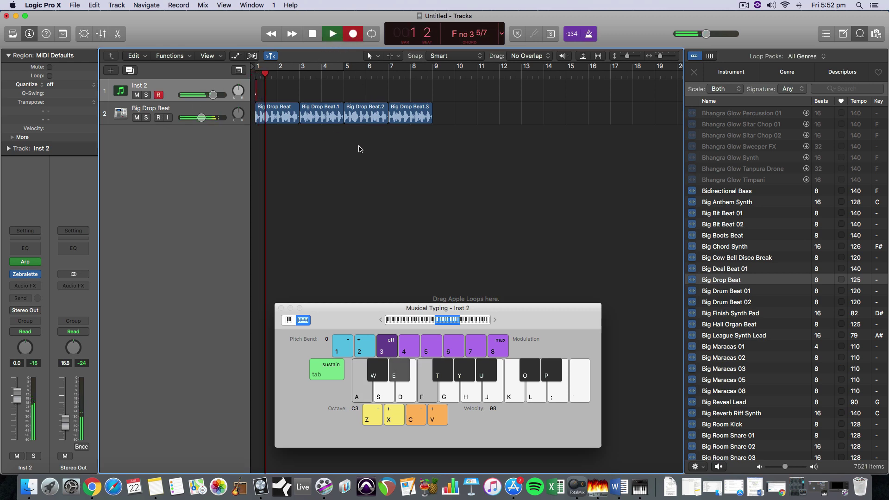
key(g)
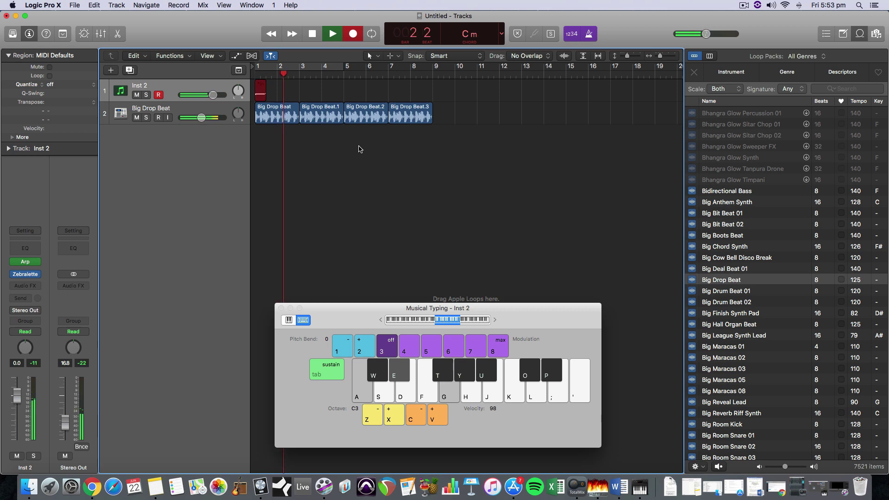
Continue with F7, Cm7, Bm7 and a closing G chord, then stop recording
key(h)
key(a)
key(f)
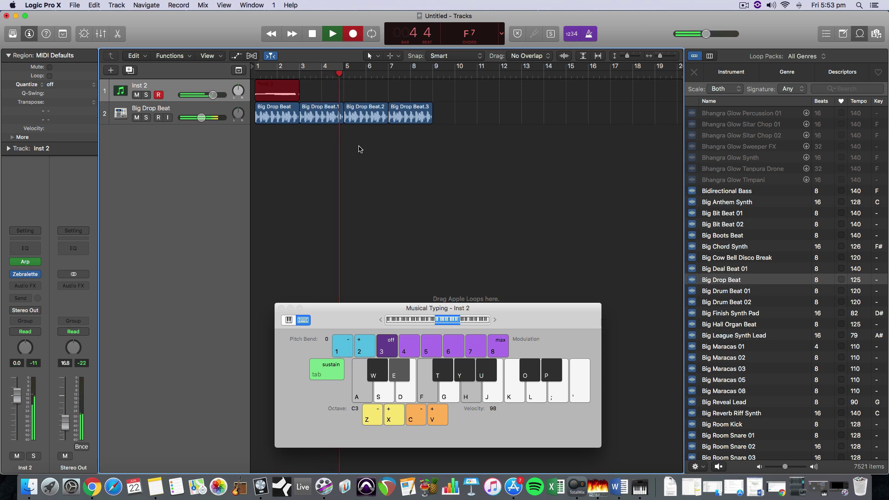
key(g)
key(u)
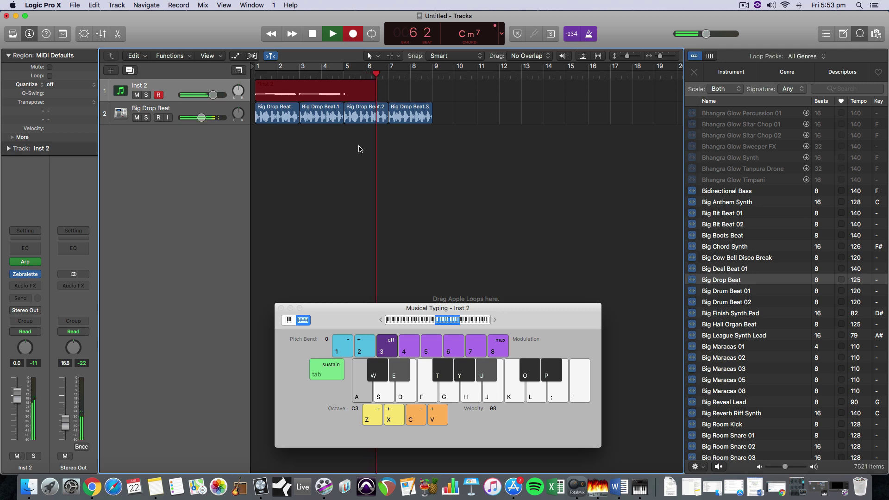
key(g)
key(u)
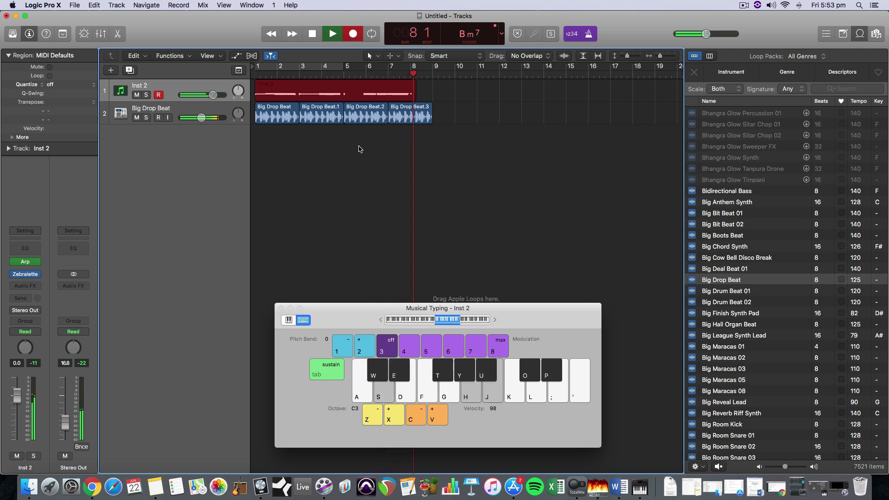
key(g)
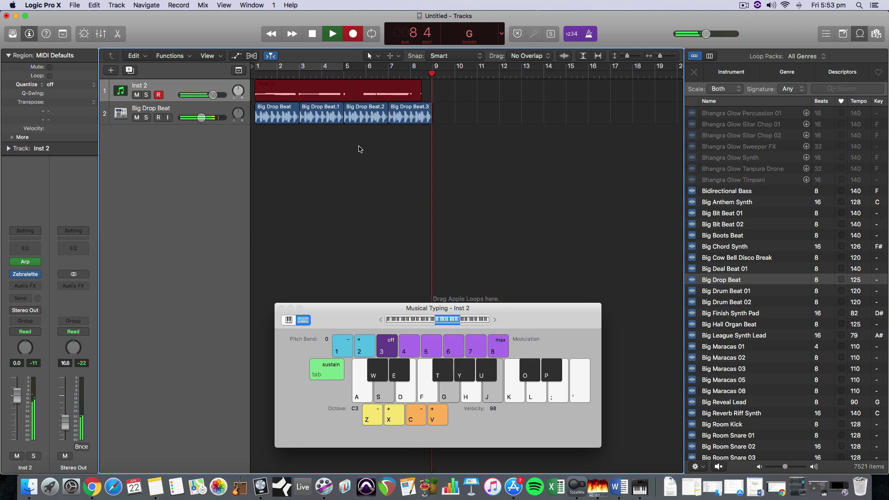
key(space)
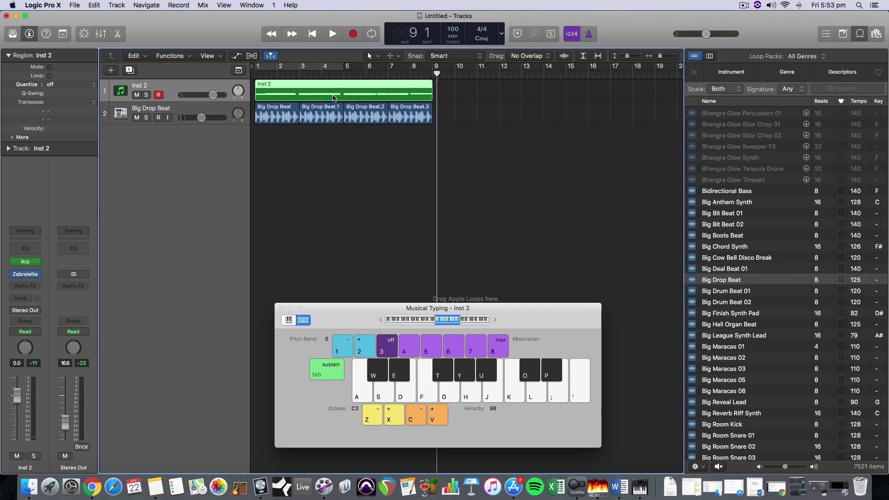
Open the Inst 2 region in the Piano Roll, enlarge it, and close Musical Typing and the Loop Browser
double_click(335, 91)
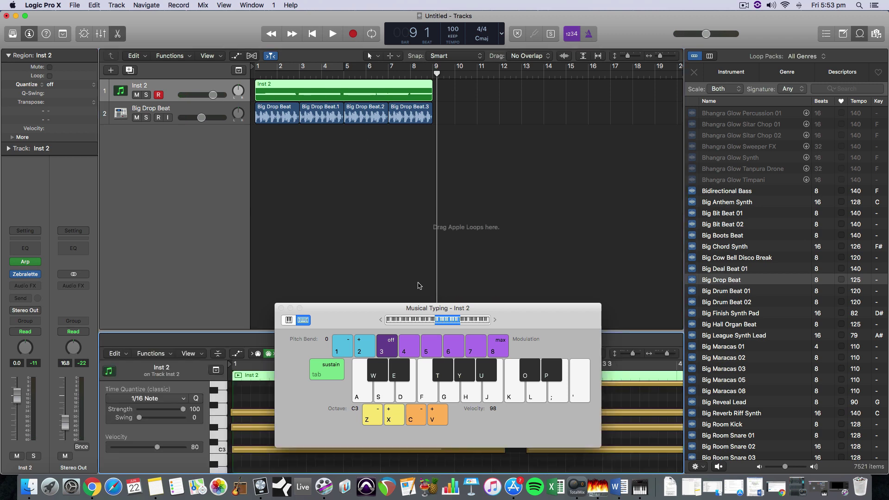
drag(345, 314, 645, 143)
drag(376, 349, 515, 153)
drag(630, 149, 524, 322)
click(476, 313)
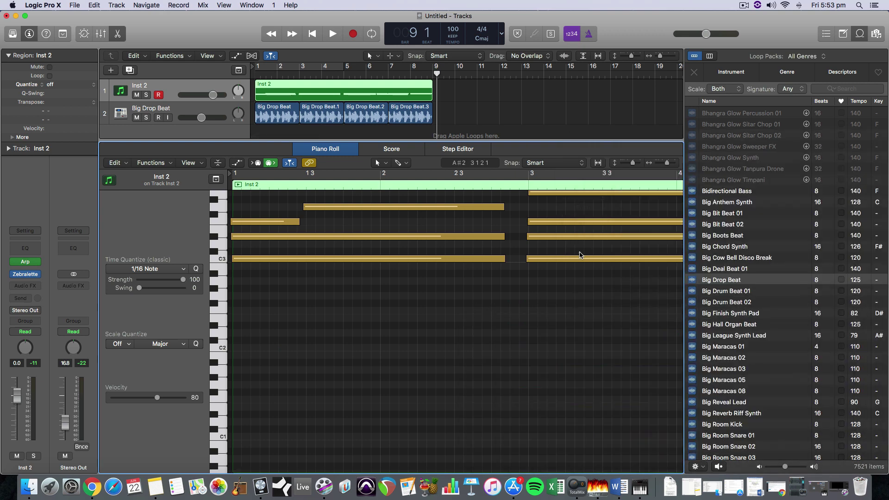
click(858, 34)
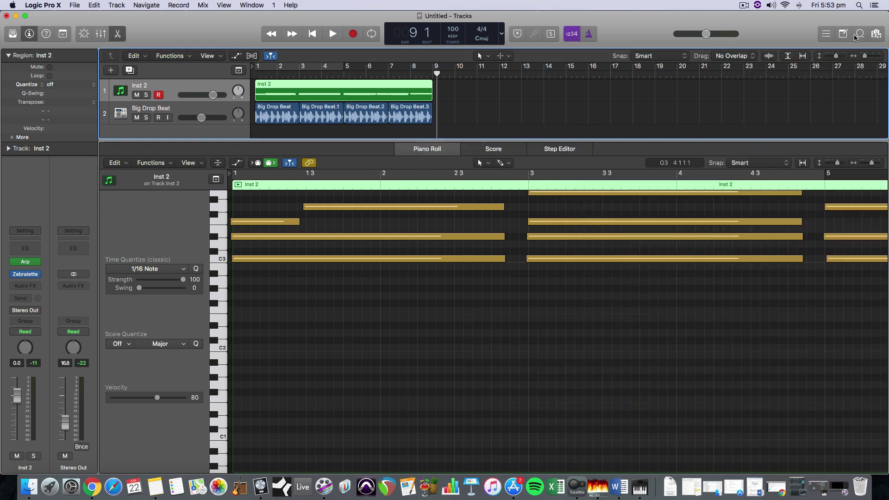
Zoom out to show all eight bars and select all 21 recorded notes
drag(871, 166, 867, 165)
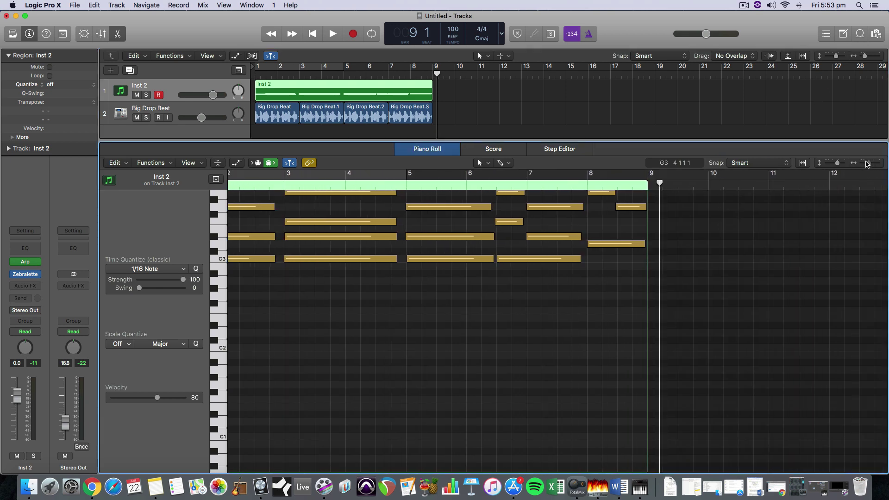
scroll(451, 238, right, 1)
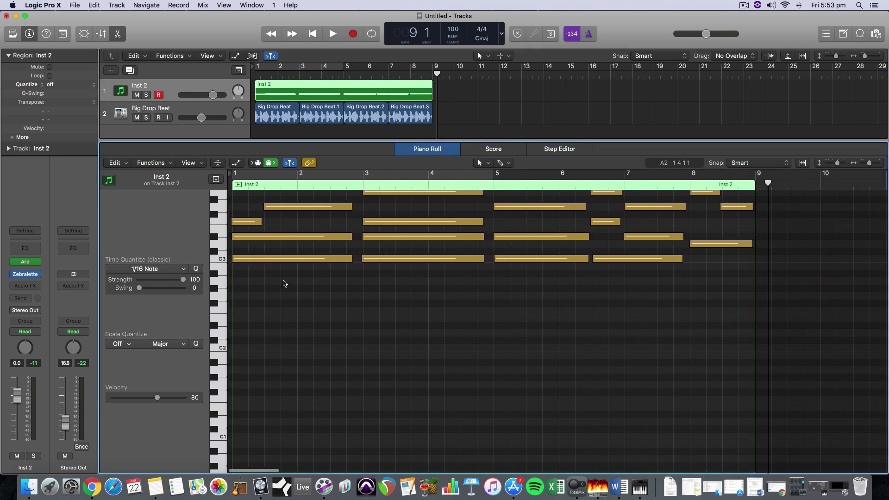
scroll(648, 283, up, 3)
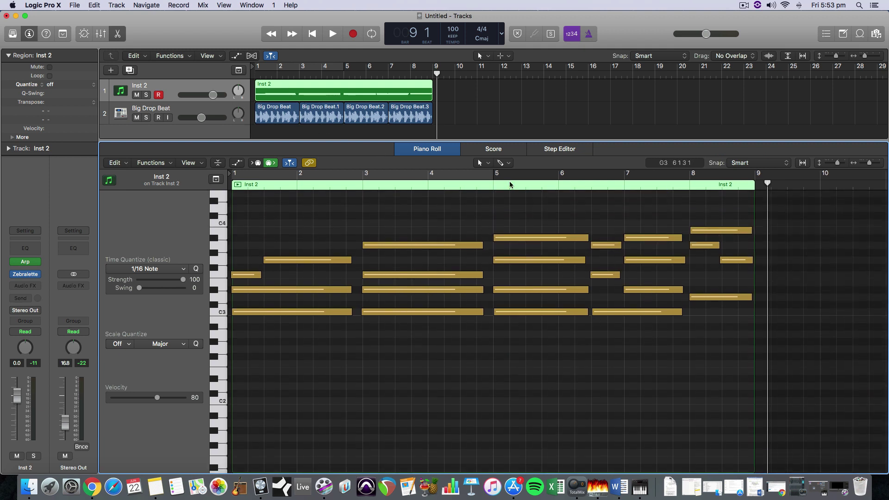
drag(715, 347, 249, 220)
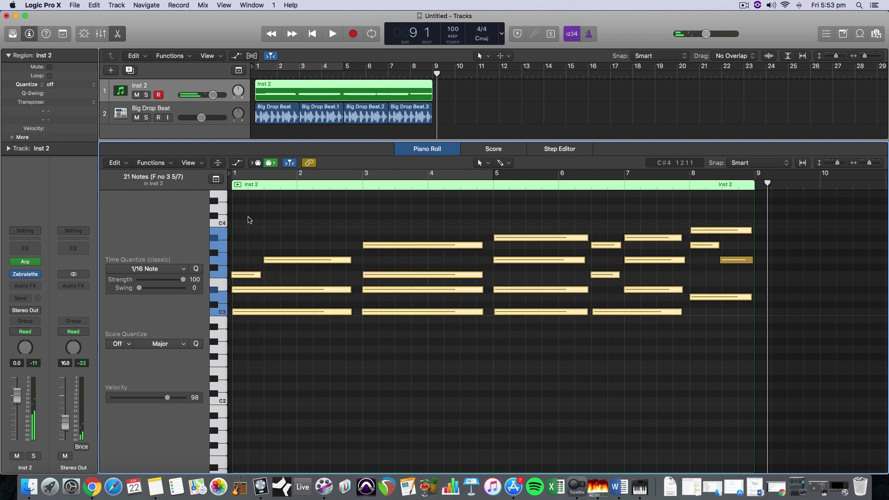
Delete the short F3 note, extend the G3 note to start at bar 1, and replay from bar 1
click(269, 280)
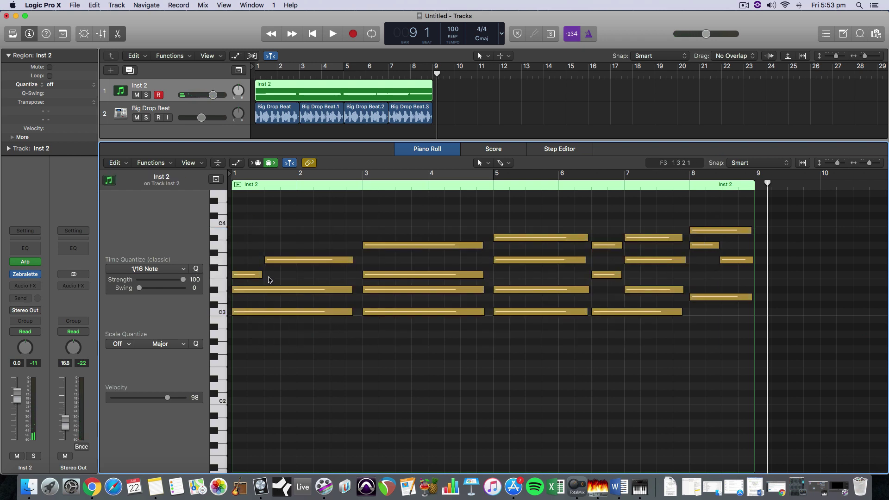
click(244, 276)
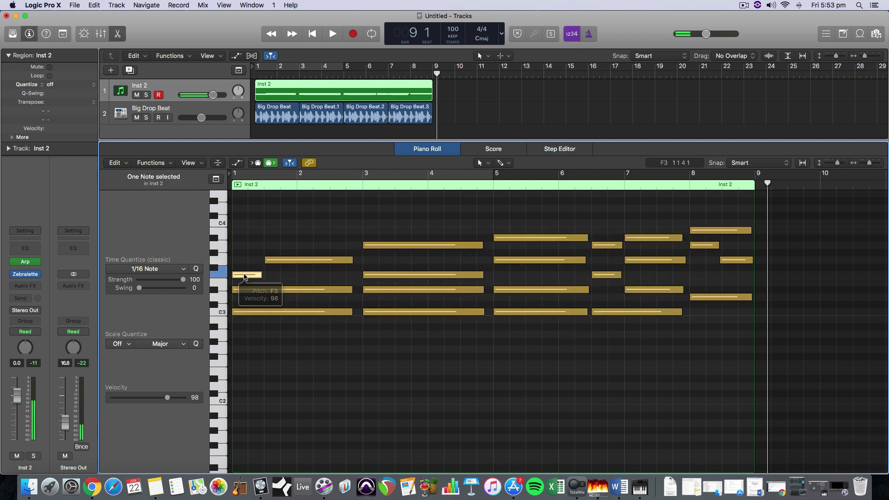
key(Delete)
drag(266, 260, 233, 260)
key(space)
key(space)
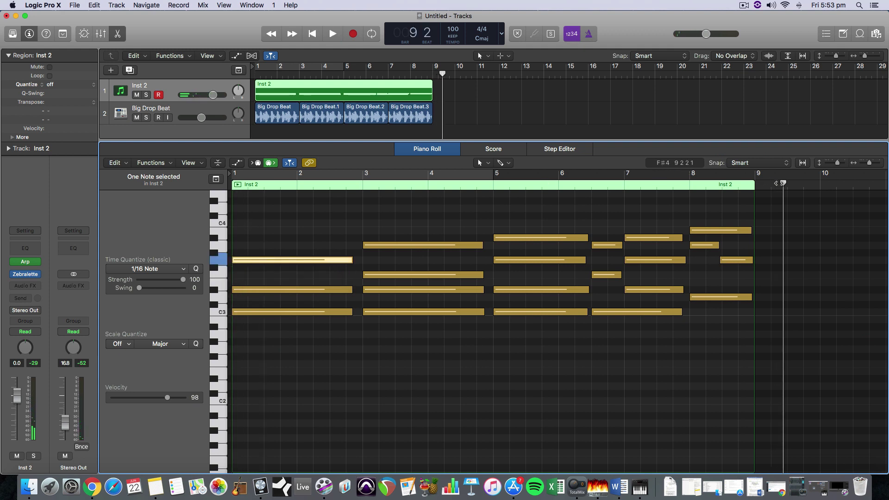
drag(782, 184, 234, 199)
key(space)
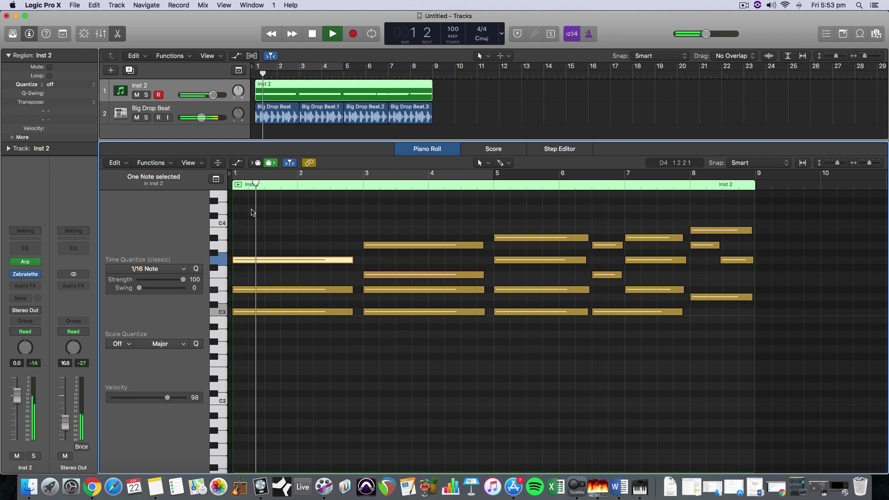
Lengthen the three bar 1 notes, the four bar 3 notes and the four bar 5 notes
key(space)
drag(335, 231, 336, 349)
drag(353, 312, 362, 311)
drag(439, 226, 492, 312)
drag(587, 355, 591, 238)
click(594, 319)
key(space)
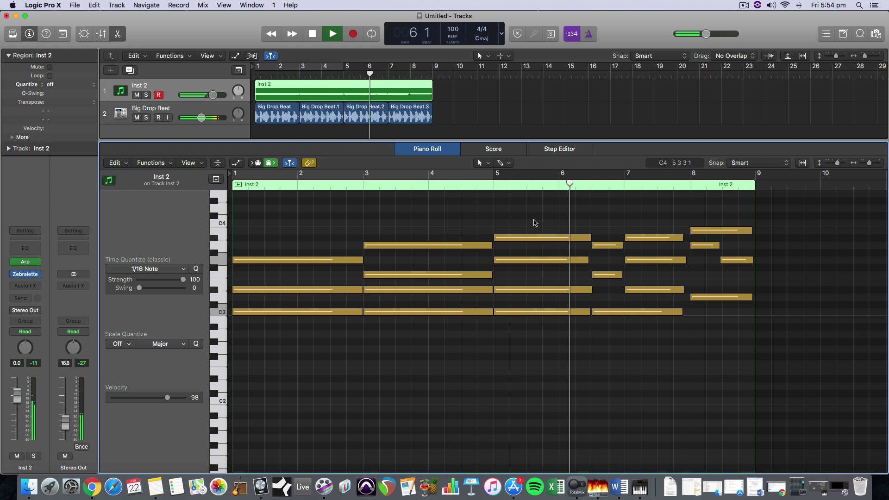
Open the Inst 2 Arpeggiator and load the Classic Cycle 05 preset, replaying from the start
key(space)
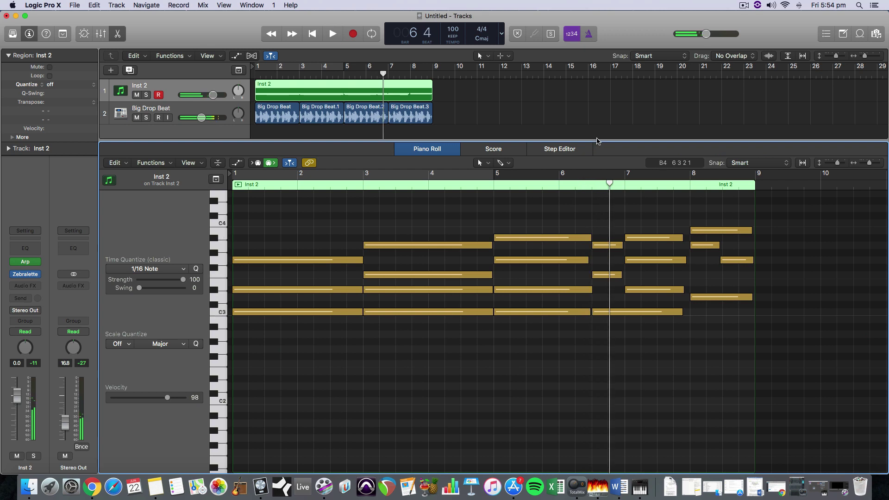
drag(597, 141, 597, 219)
click(168, 88)
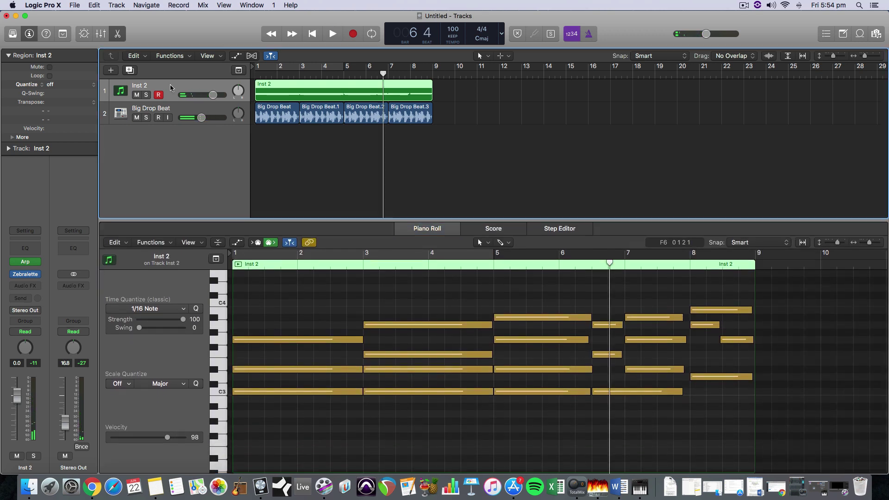
click(27, 263)
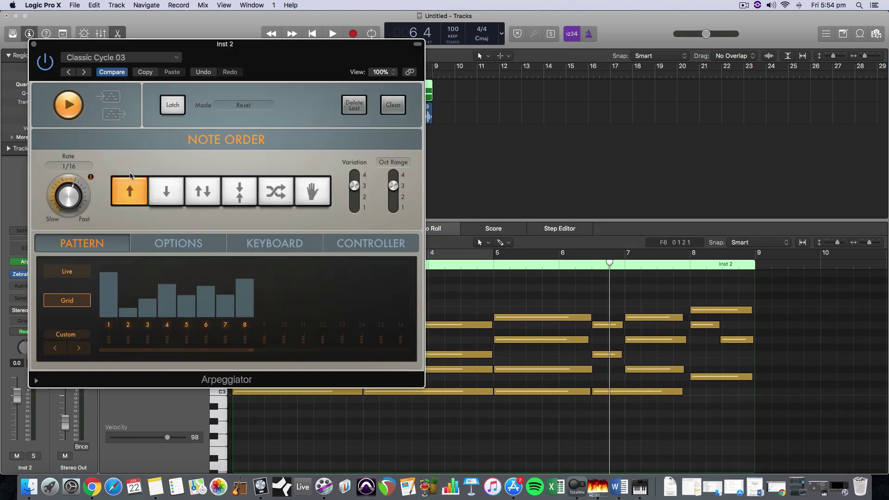
click(153, 58)
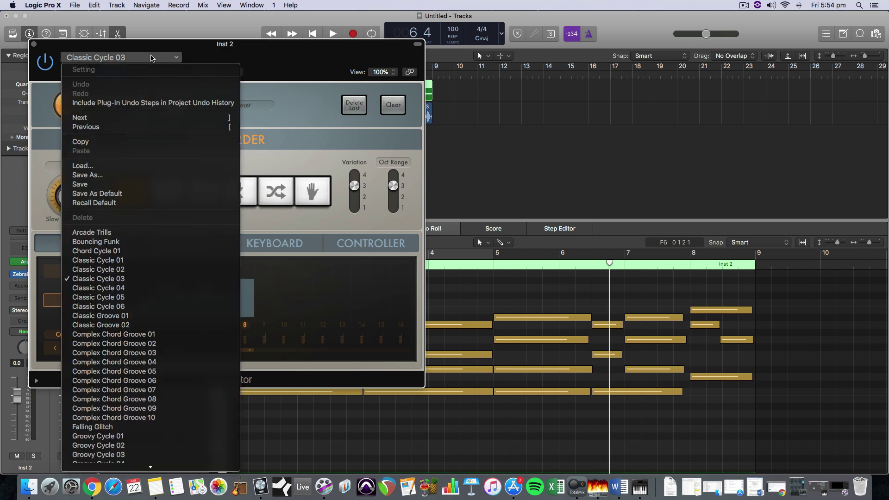
click(270, 328)
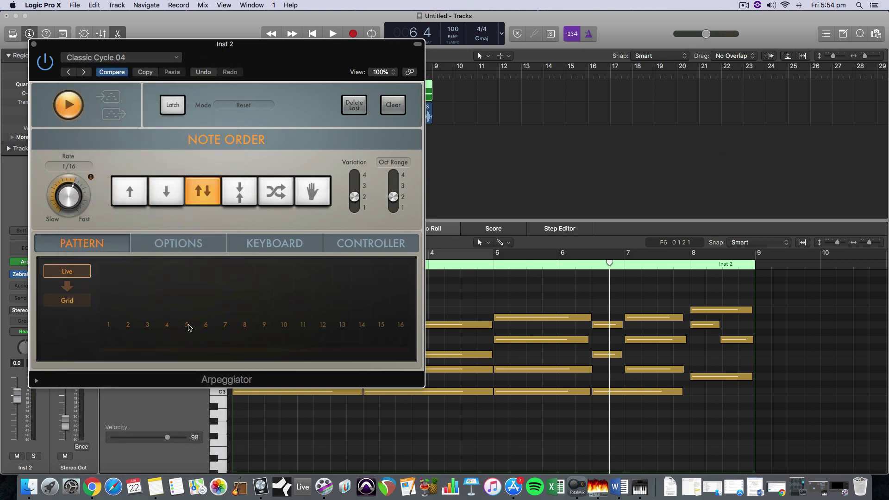
click(120, 57)
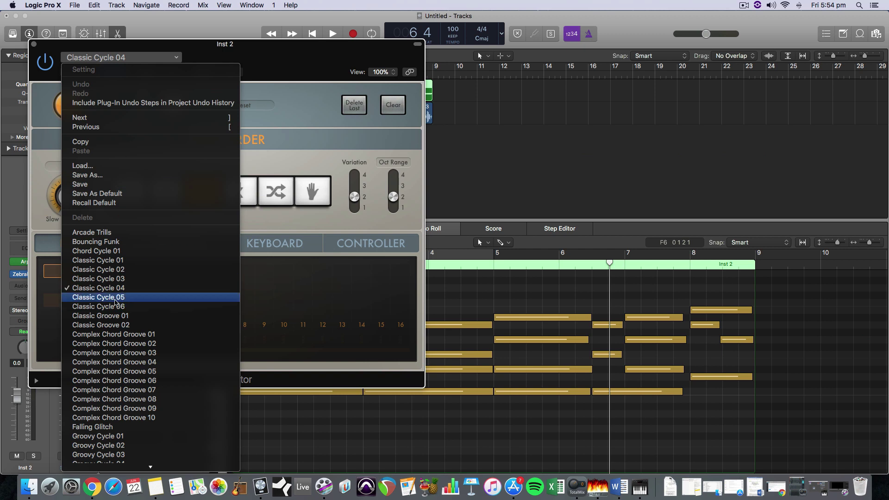
key(space)
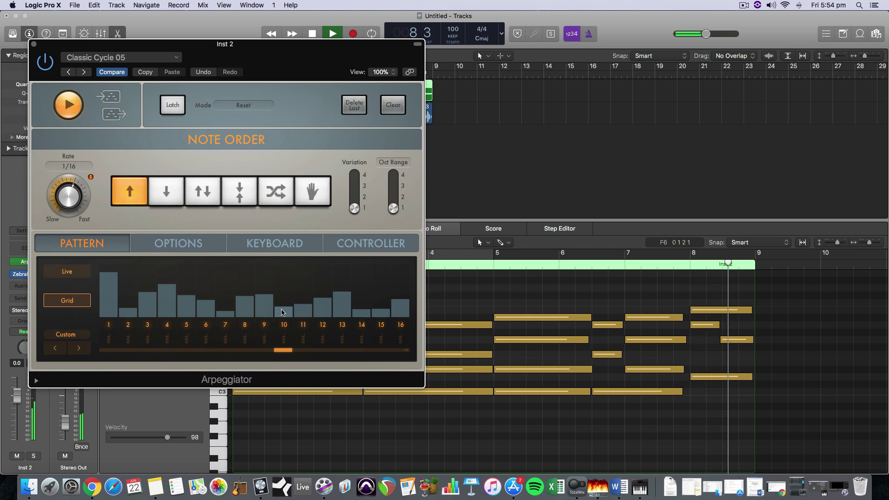
key(space)
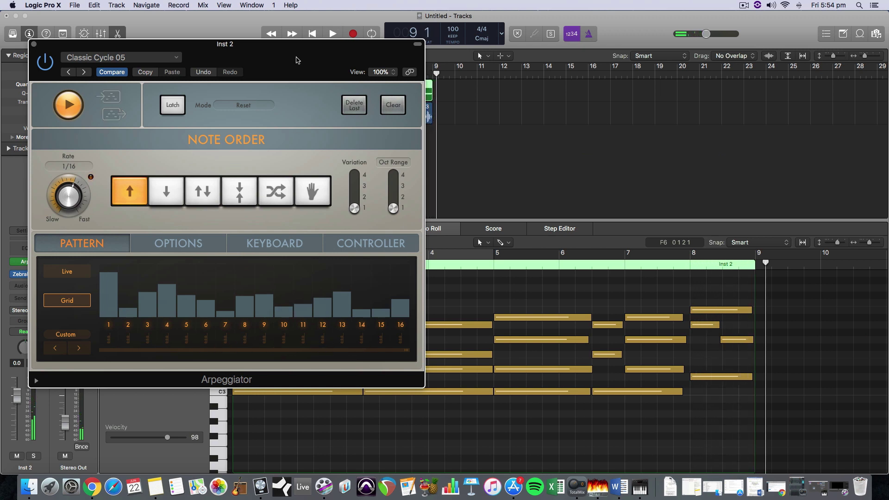
click(312, 33)
key(space)
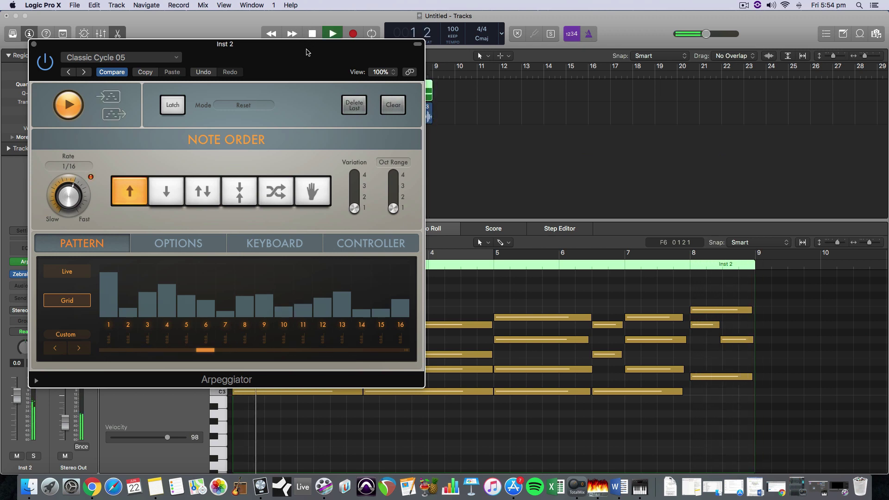
Set Octave Range 2 and Variation 3, raise steps 14 and 6 an octave, and close it
click(393, 196)
drag(356, 212, 355, 186)
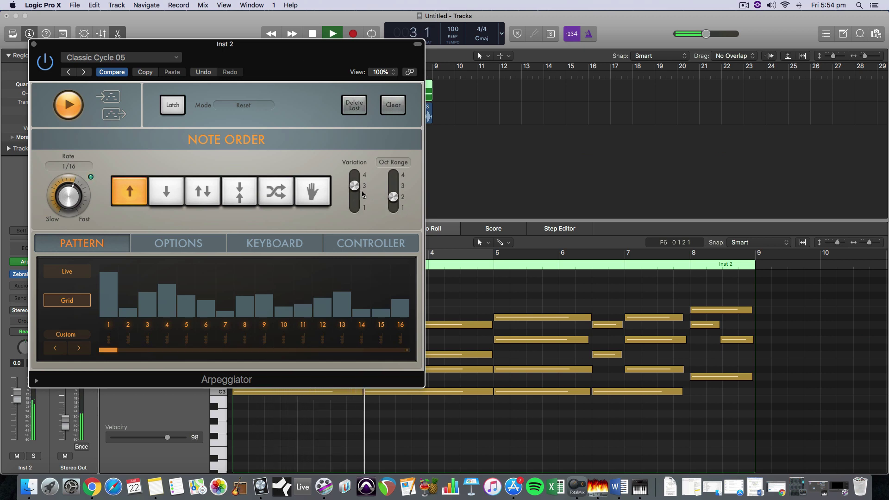
drag(364, 336, 364, 326)
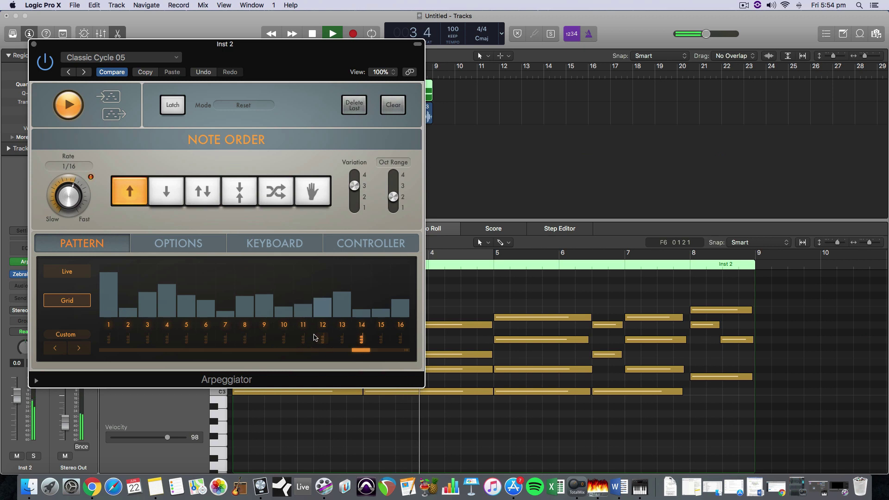
click(205, 338)
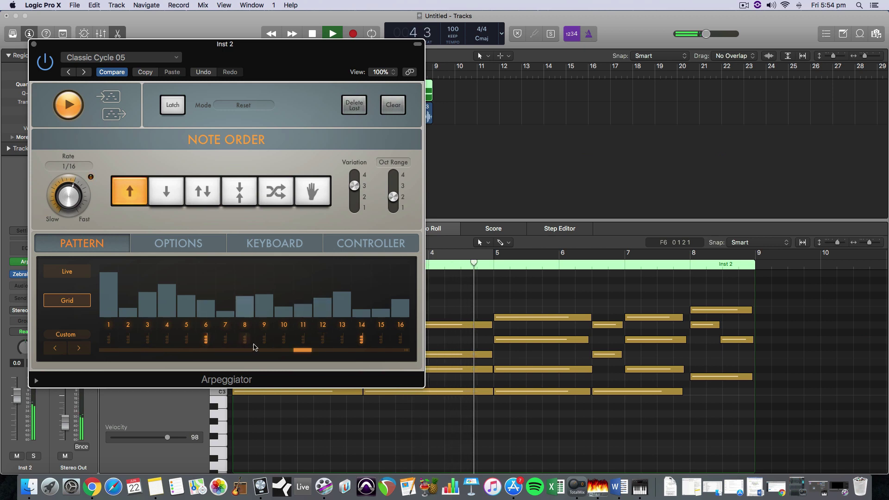
click(34, 45)
key(space)
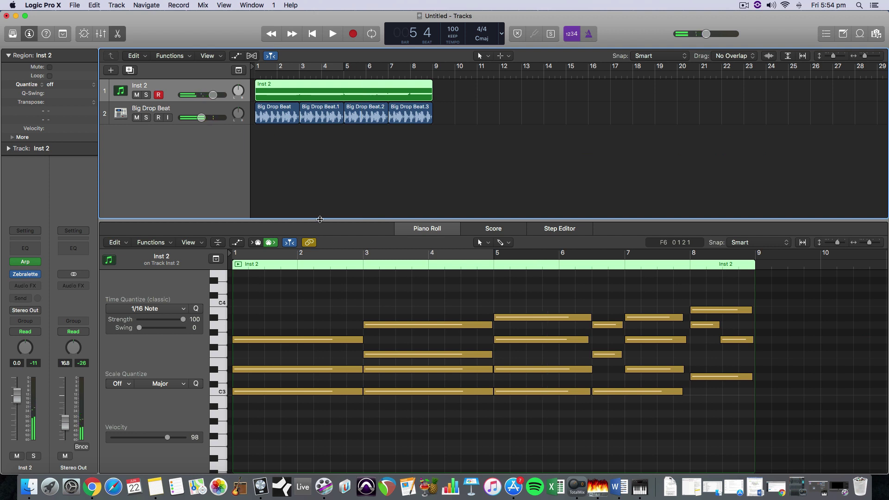
Select the Inst 2 region, choose File > Bounce > Regions in Place, and name the new track Arpeg
drag(319, 226, 320, 284)
click(347, 184)
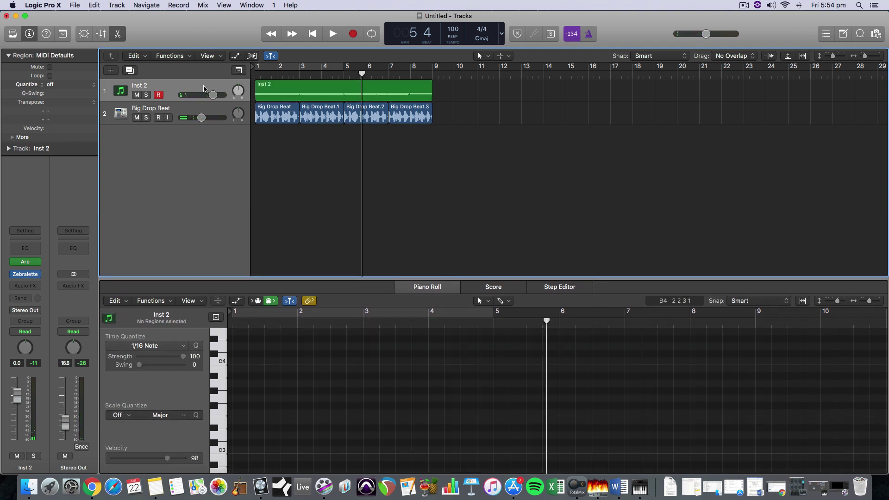
click(313, 85)
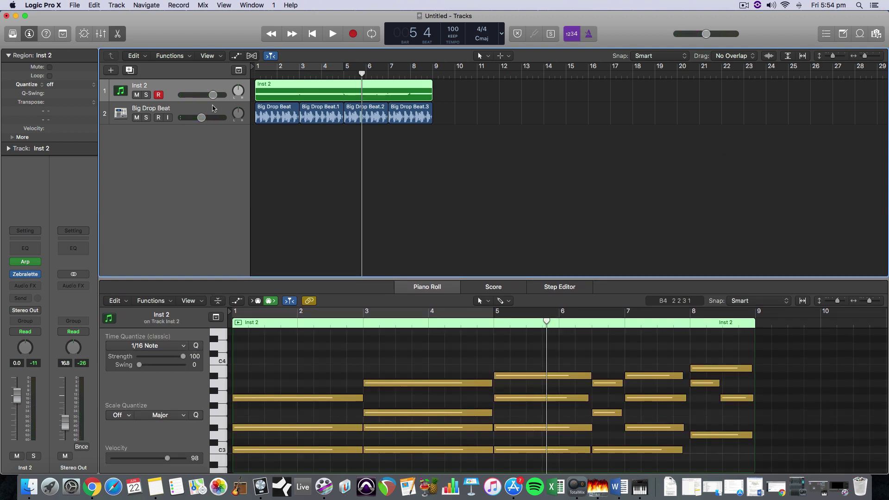
click(328, 187)
click(327, 90)
click(75, 5)
mouse_move(100, 206)
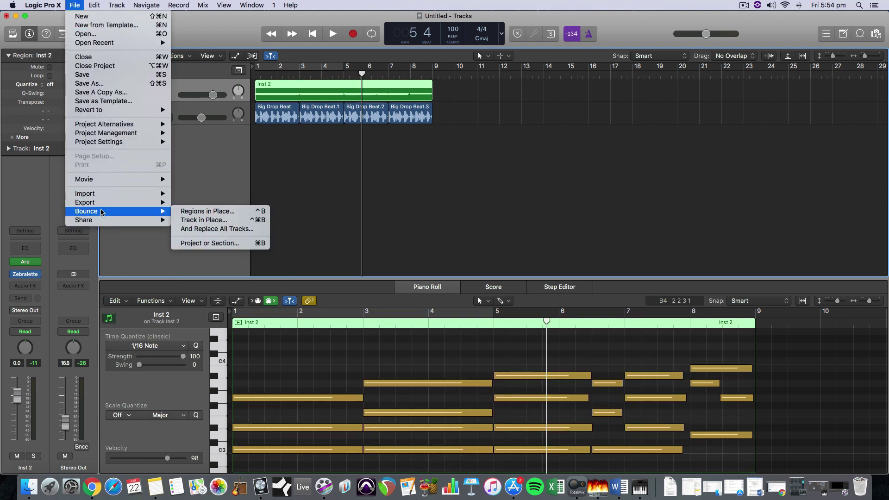
click(201, 212)
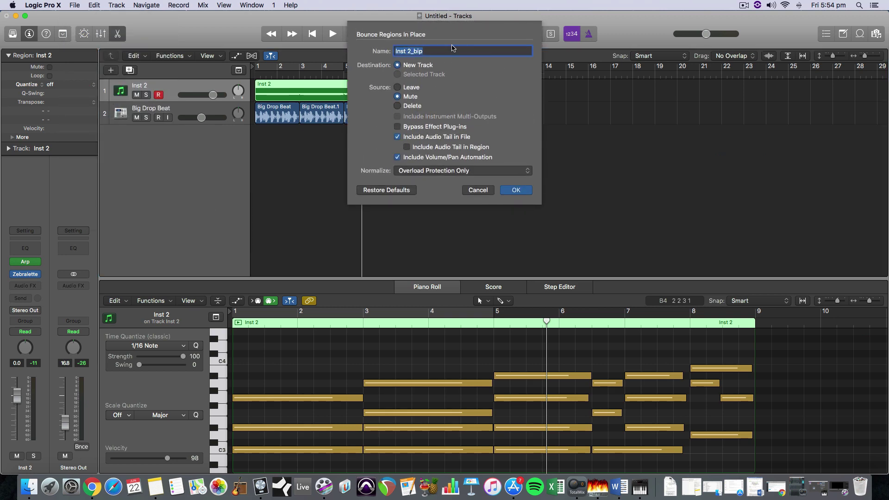
text(Arpeg)
Confirm the bounce to the Arpeg track, make it taller, solo it and play it from bar 1
click(526, 194)
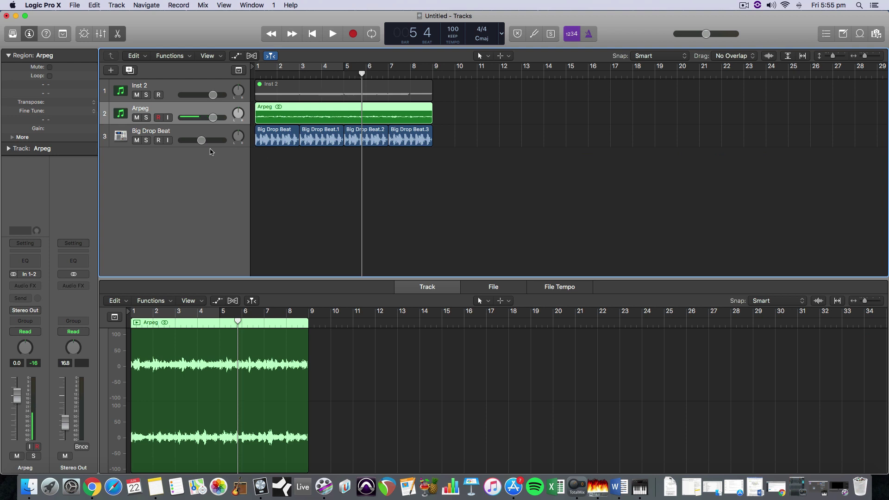
drag(182, 123, 182, 198)
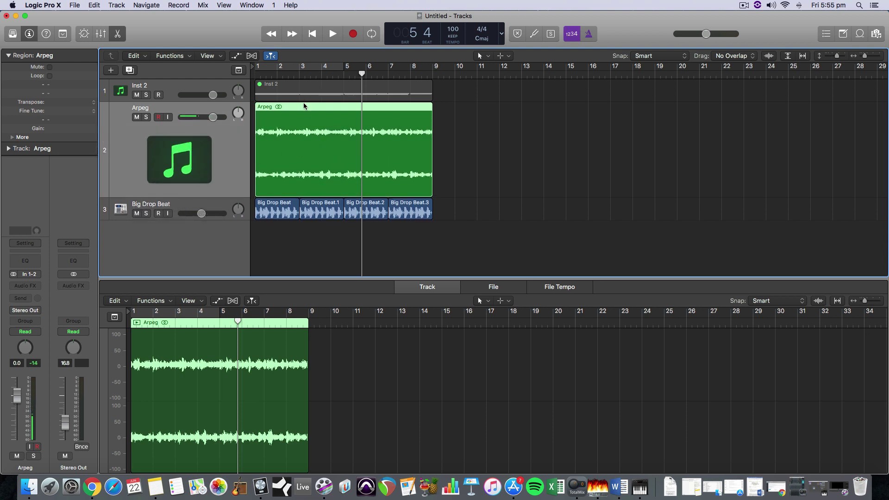
click(145, 117)
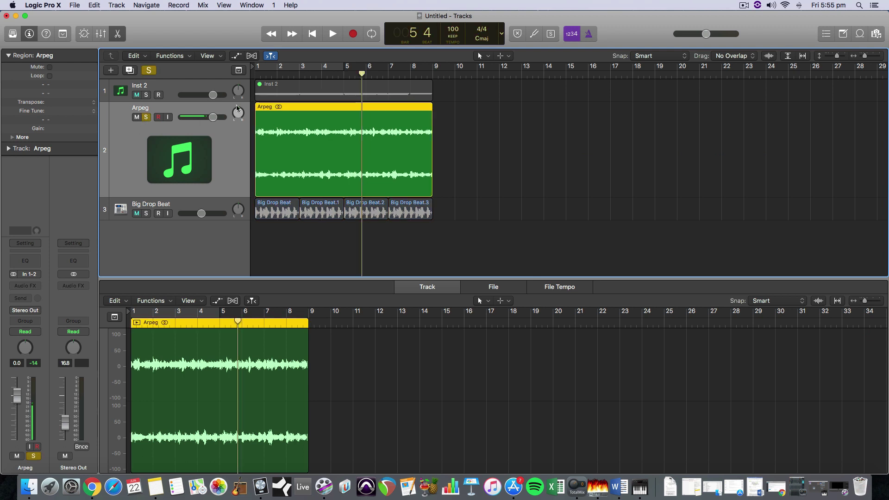
key(comma)
key(Return)
key(space)
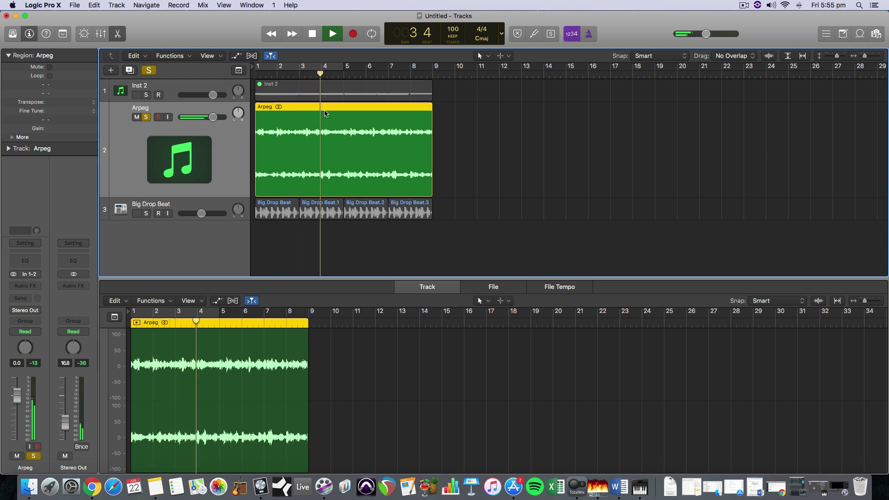
key(space)
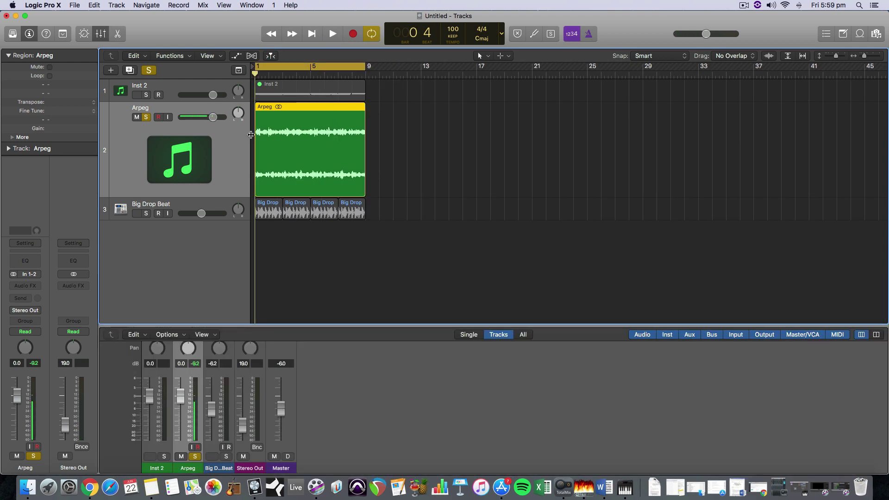
Undo repeatedly back through the bounce, removing the Arpeg track, and select Inst 2
click(96, 5)
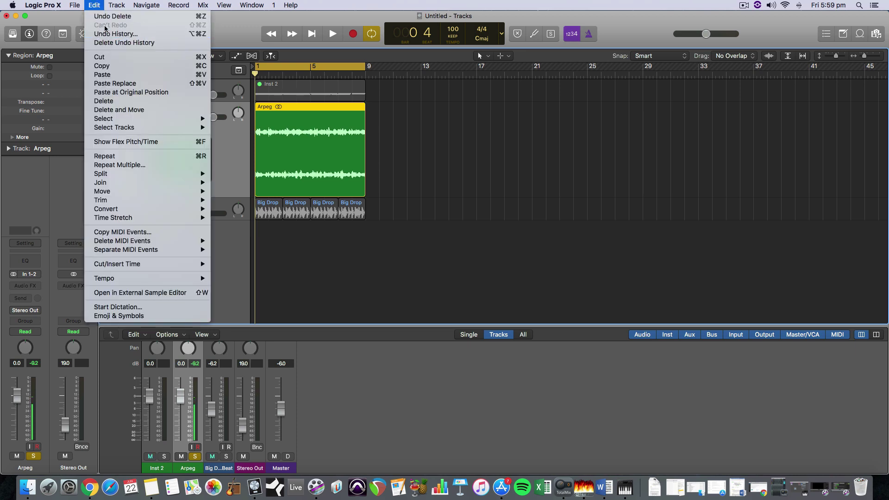
key(super+shift+z)
click(94, 5)
click(99, 16)
click(94, 5)
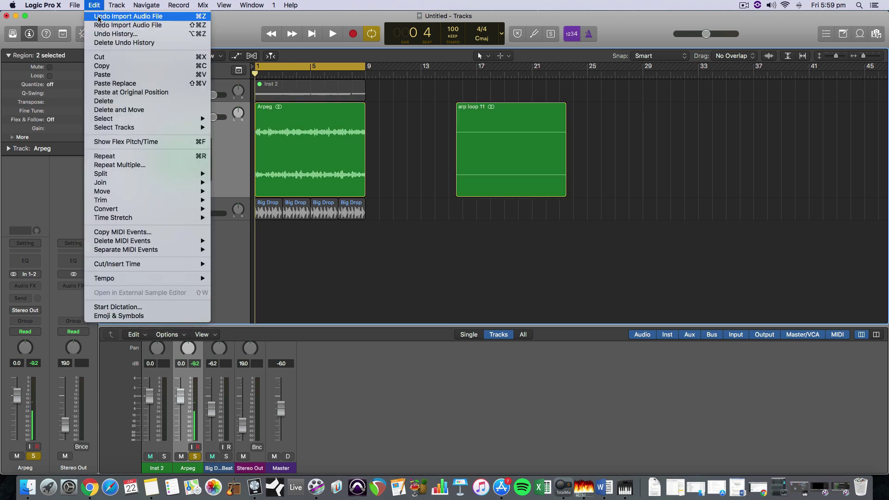
click(98, 16)
click(94, 5)
click(99, 16)
click(94, 5)
click(99, 16)
click(94, 5)
click(98, 16)
click(94, 5)
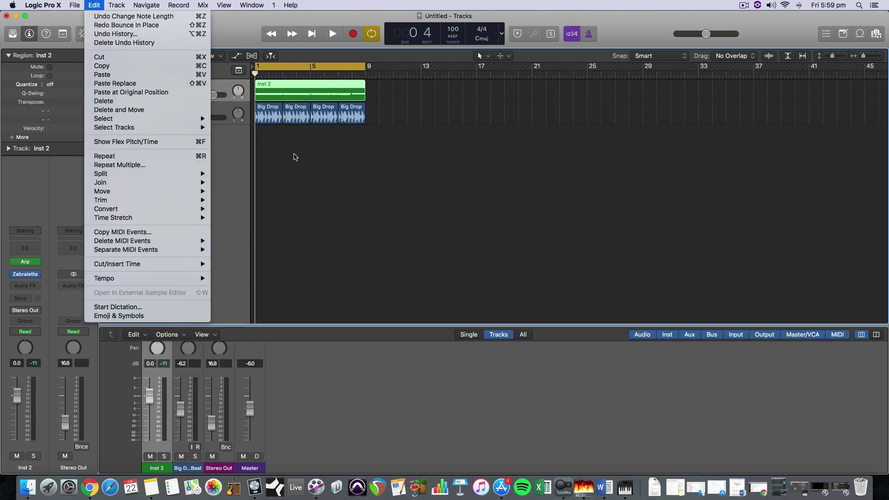
click(312, 158)
Make the Big Drop Beat and Inst 2 tracks taller and reopen Inst 2's notes in the Piano Roll
drag(175, 123, 179, 162)
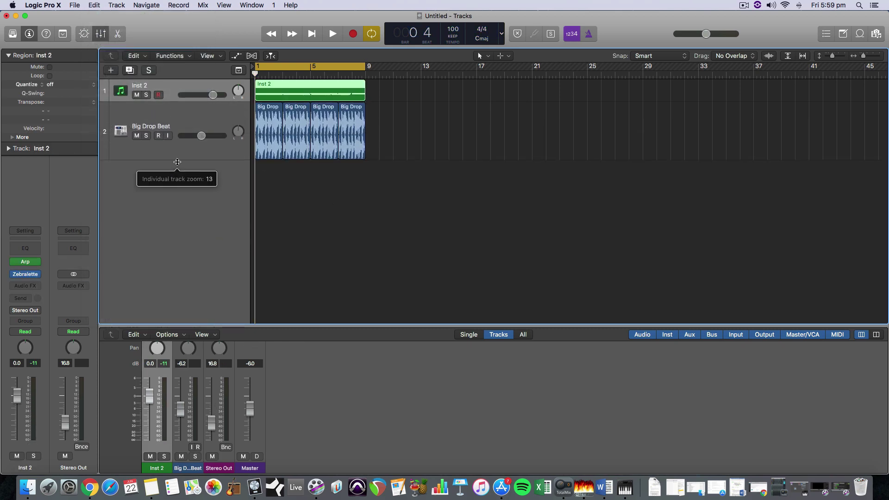
drag(180, 101, 187, 154)
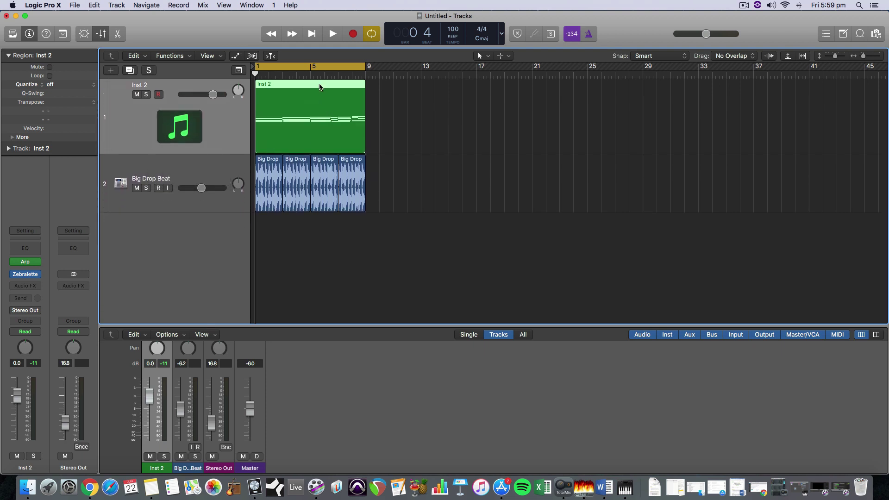
double_click(320, 87)
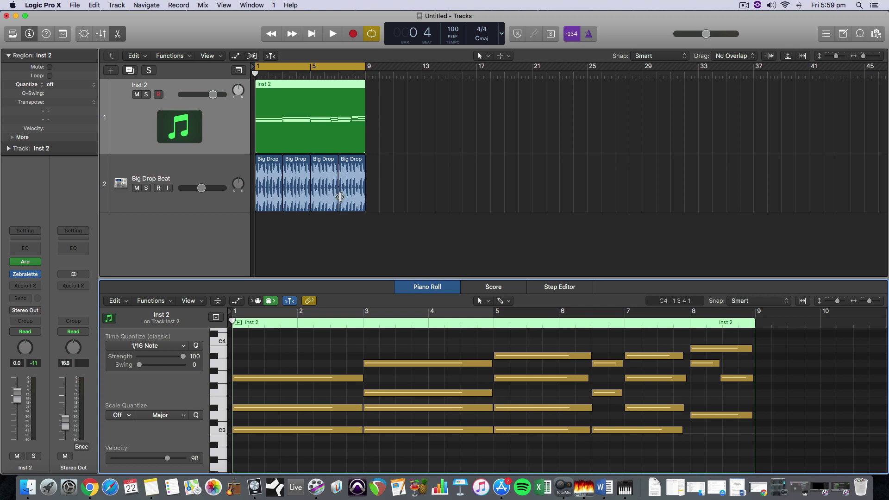
Resize the track lanes, add an empty software instrument track Inst 1, and show the Mixer with Inst 2 selected
drag(222, 211, 221, 218)
drag(227, 156, 224, 142)
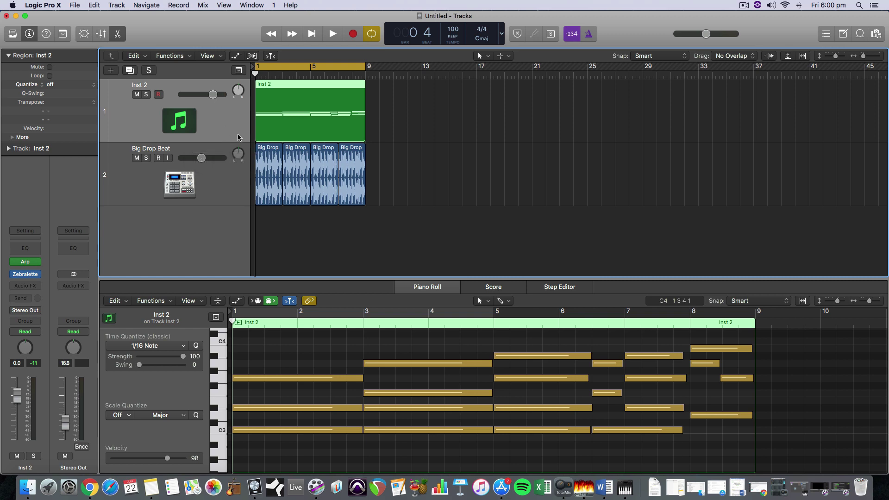
click(117, 5)
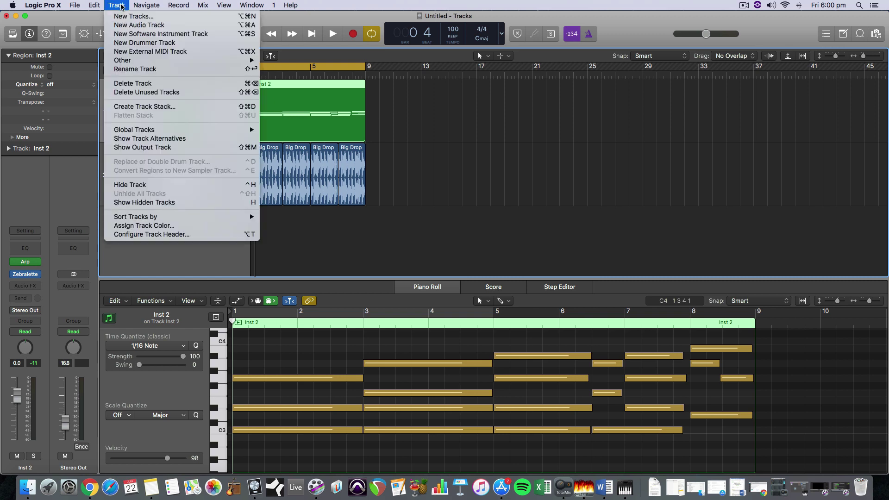
click(128, 35)
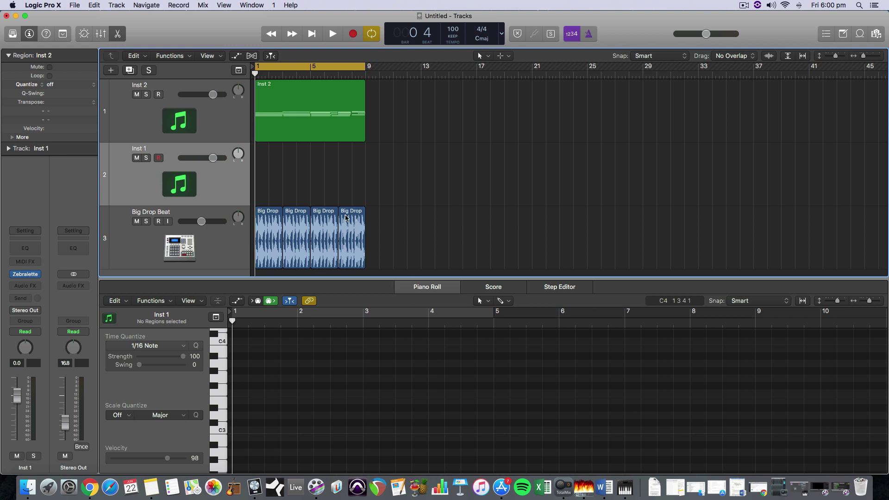
click(213, 114)
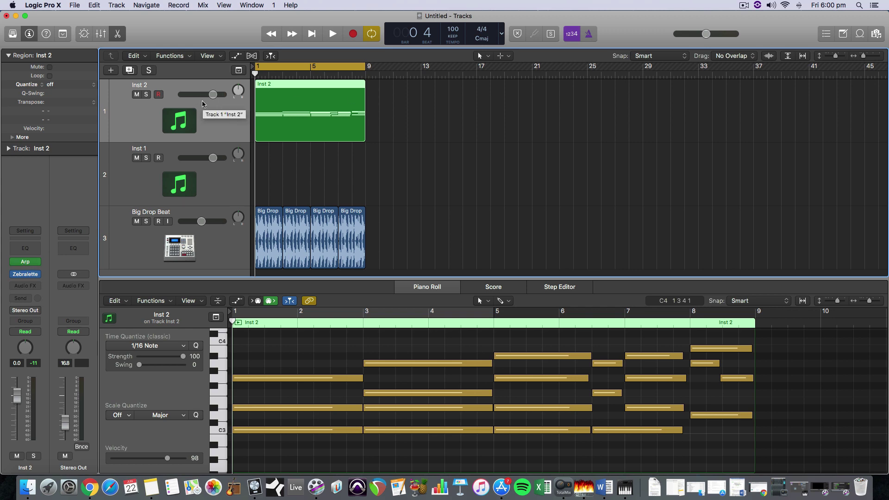
key(x)
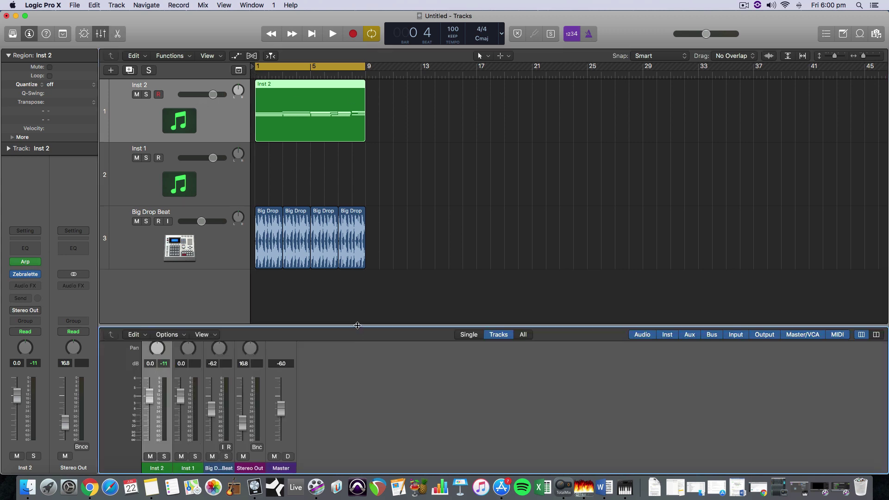
Enlarge the Mixer and Option-drag Inst 2's Arp MIDI effect onto the Inst 1 strip
drag(358, 326, 359, 181)
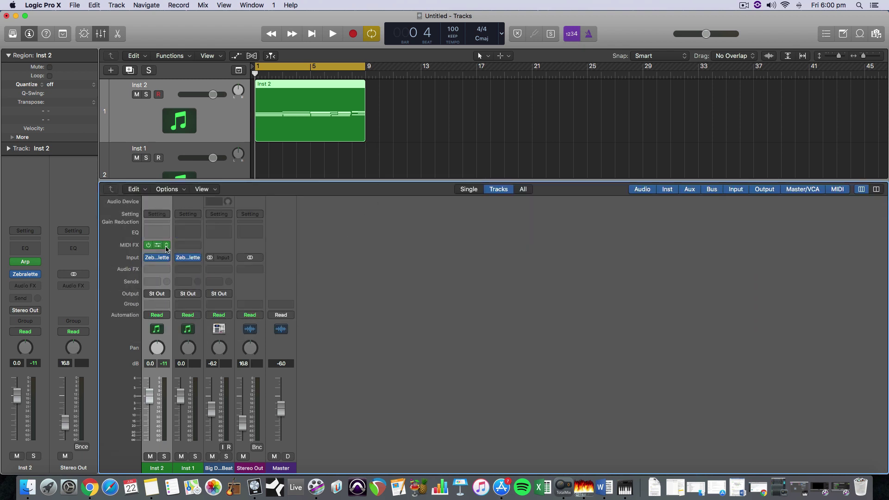
click(198, 469)
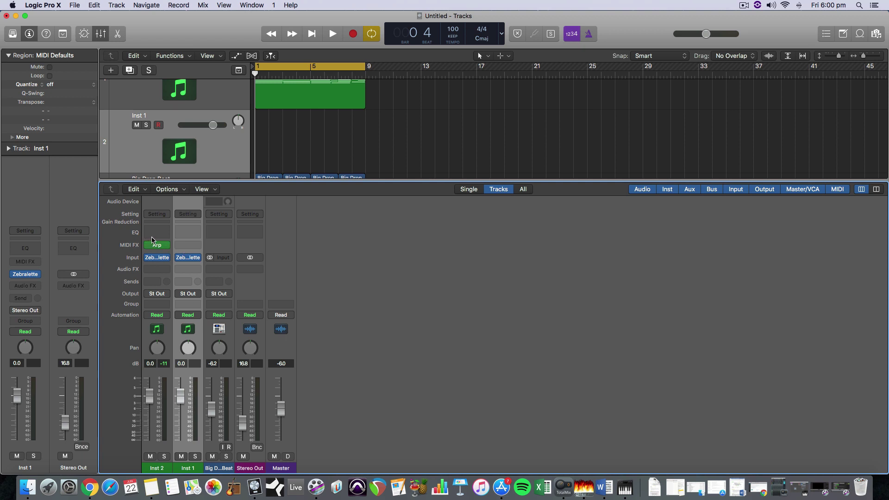
drag(159, 239, 188, 247)
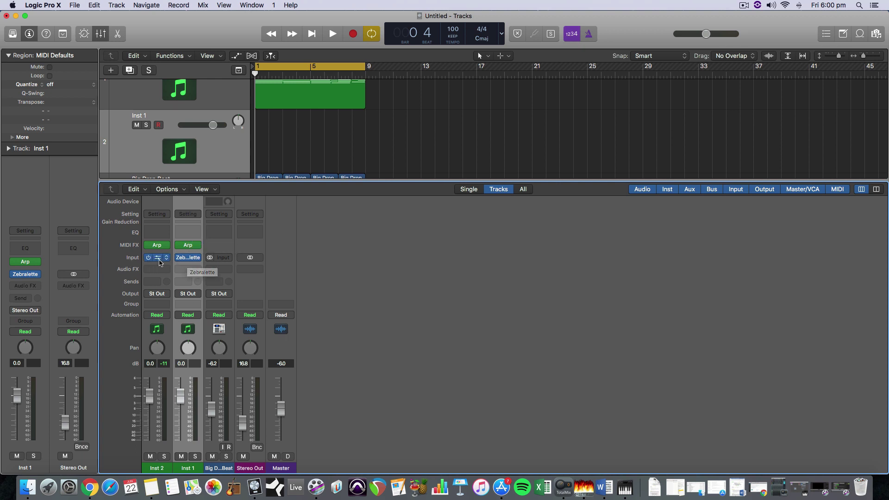
Replace Zebralette on Inst 1 with the Utility > External Instrument plug-in
click(199, 258)
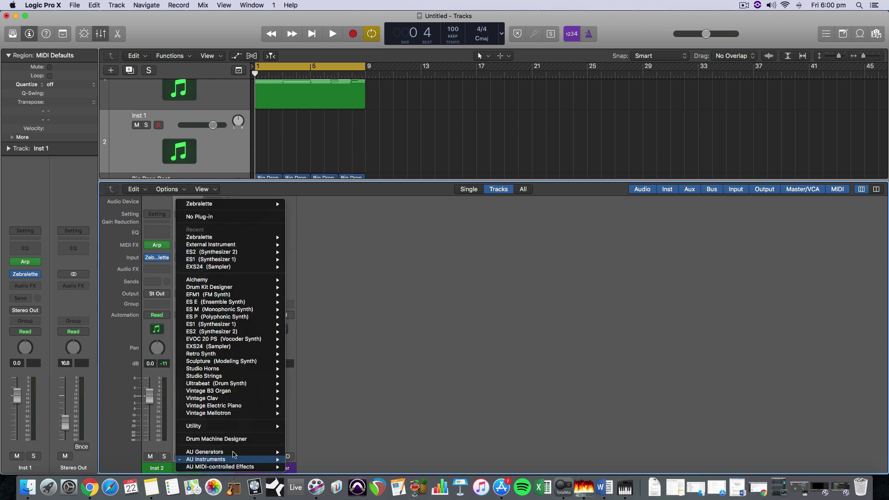
mouse_move(249, 427)
mouse_move(310, 426)
click(383, 426)
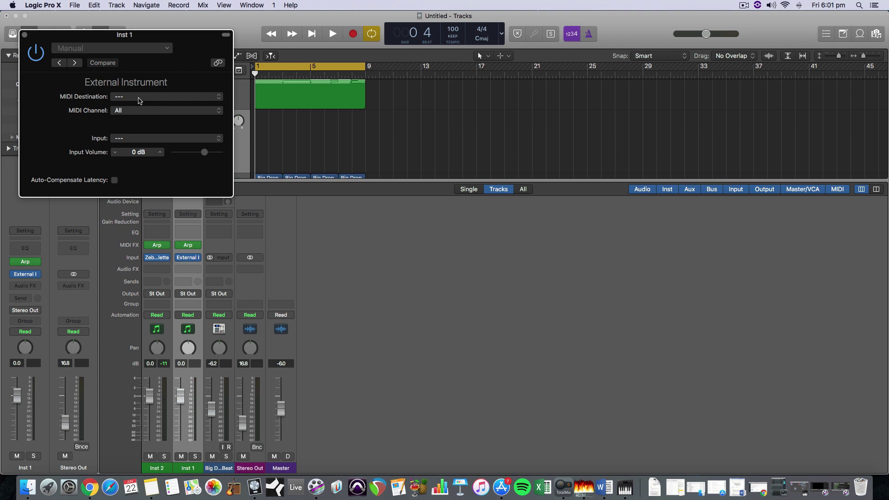
Launch Audio MIDI Setup from Spotlight
key(super+space)
text(audio mid)
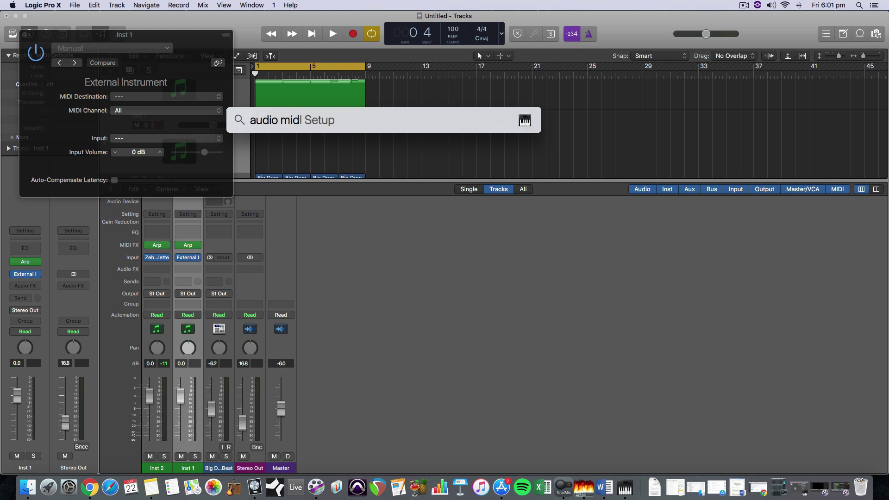
key(Return)
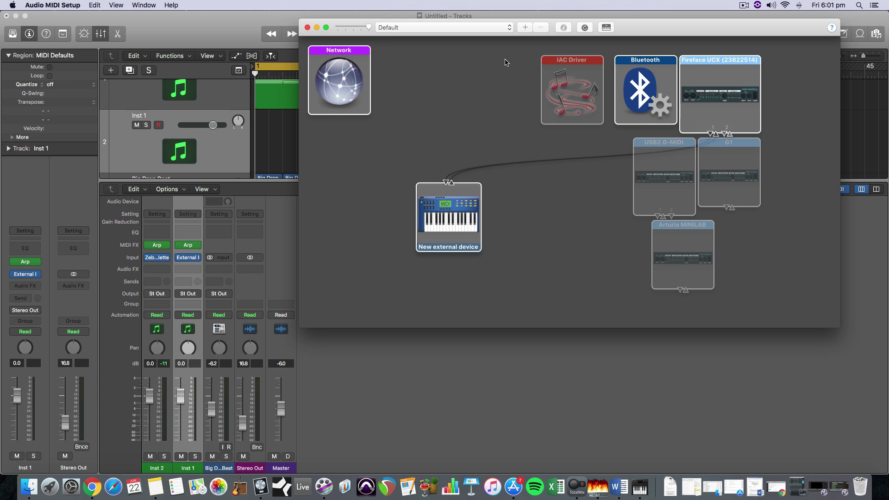
Set the IAC Driver to 'Device is online', then close its properties and the MIDI Studio window
click(576, 72)
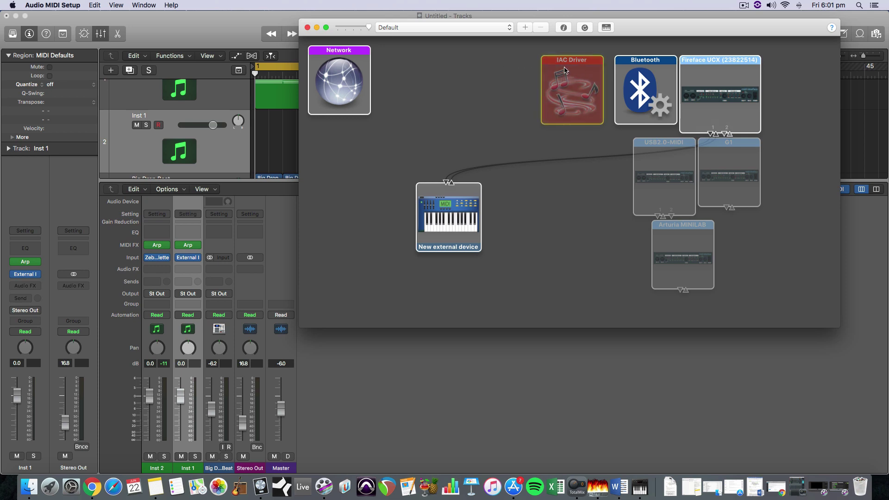
double_click(574, 83)
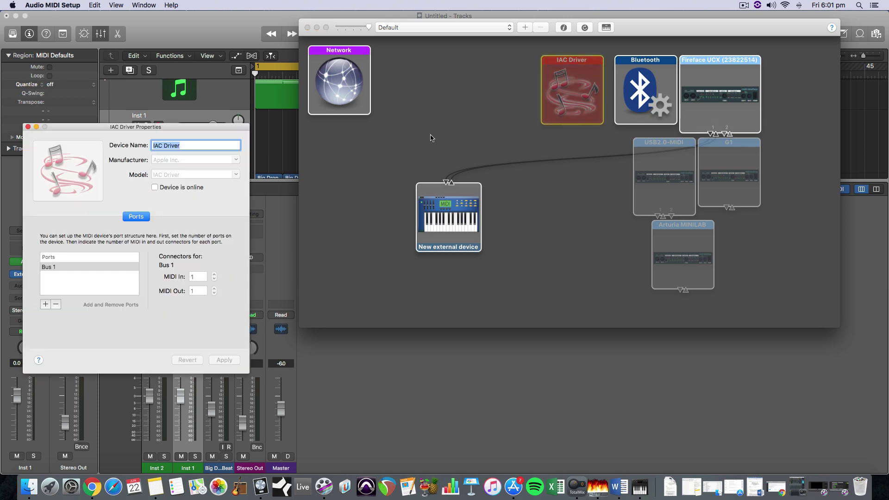
click(154, 187)
click(27, 127)
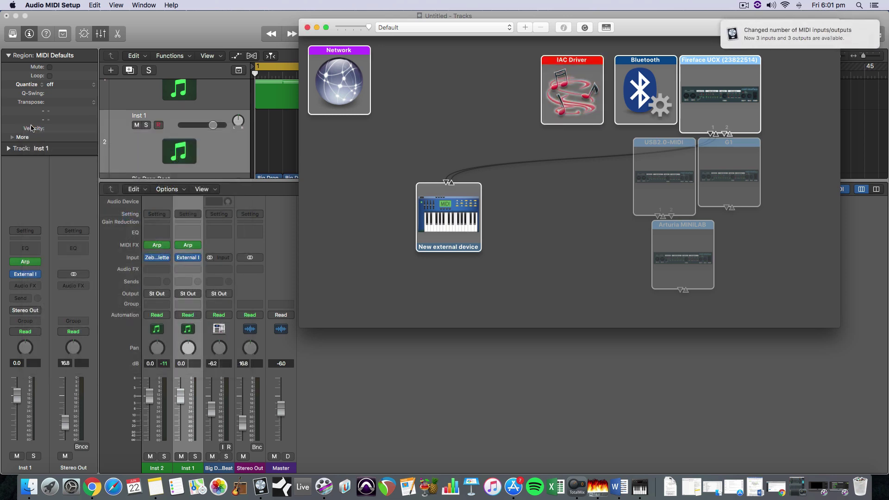
click(317, 28)
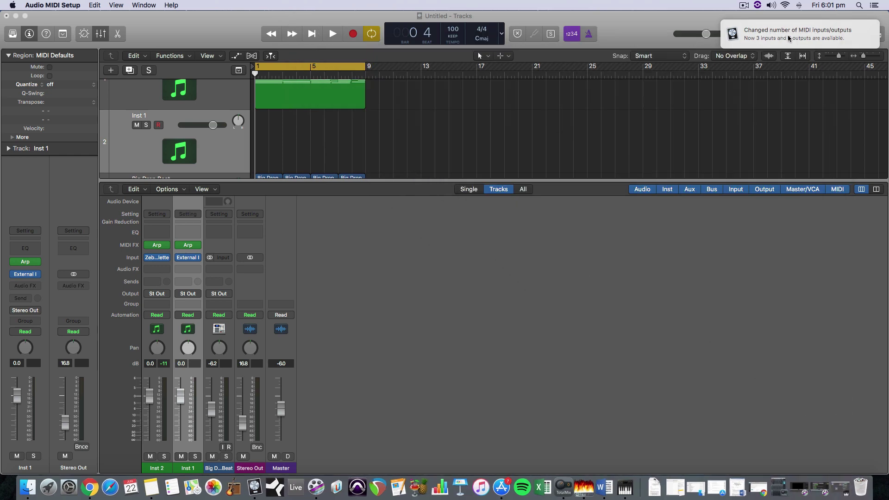
Set Inst 1's External Instrument MIDI Destination to IAC Driver Bus 1 and move the chord region onto Inst 1
click(187, 258)
click(187, 258)
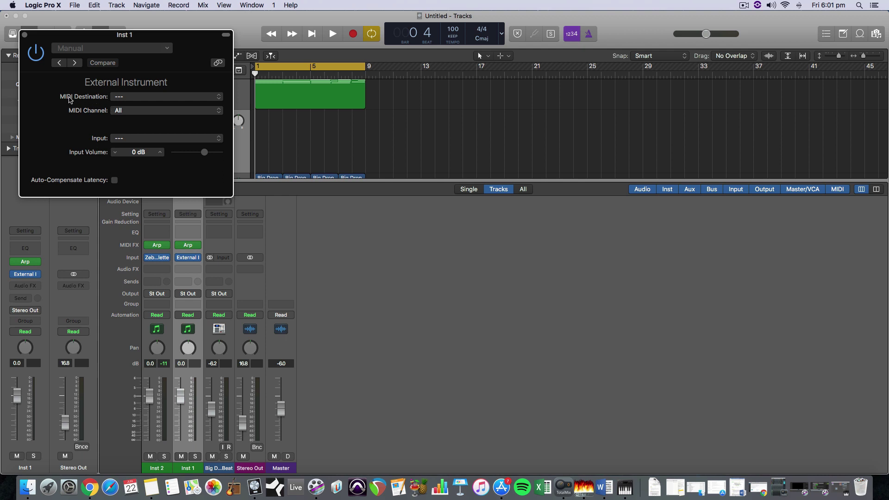
click(122, 98)
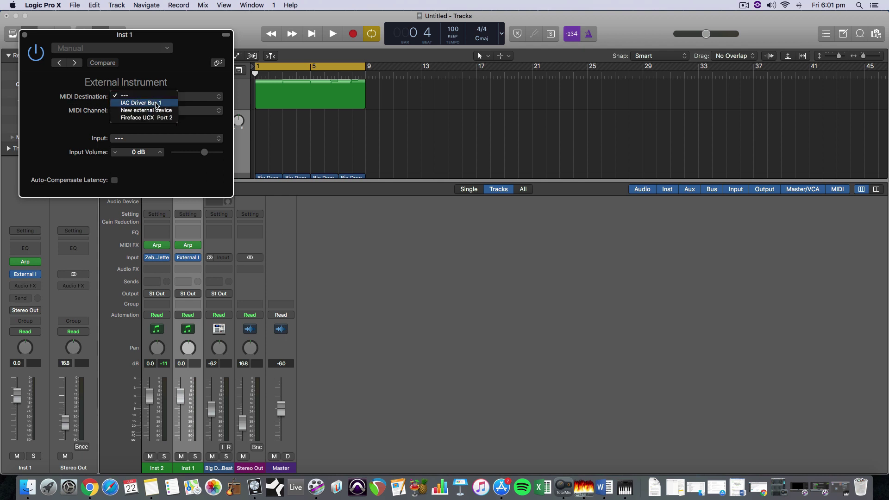
click(131, 103)
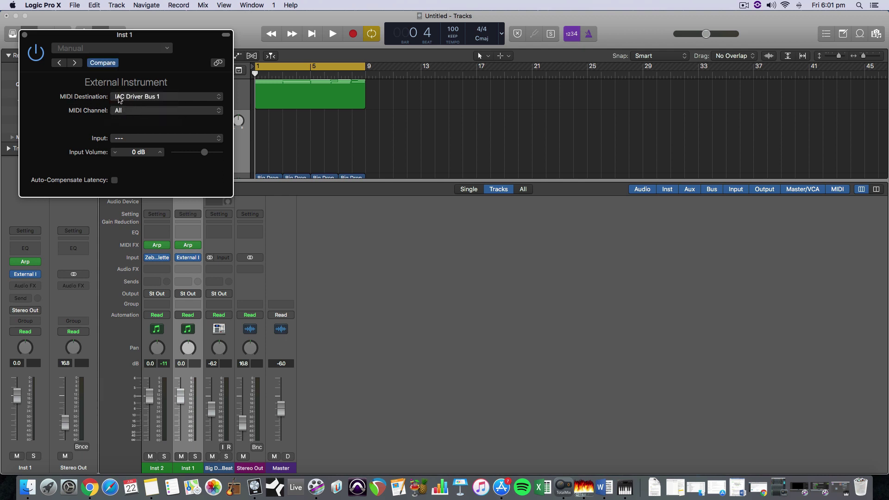
click(25, 36)
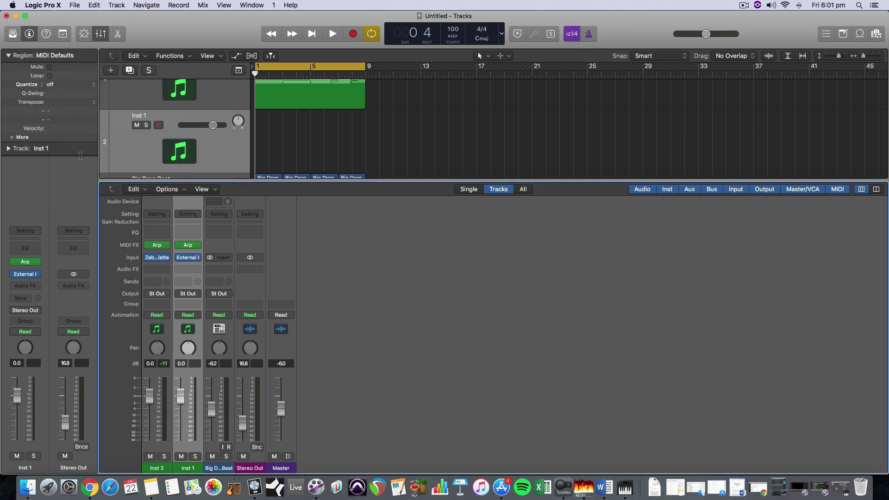
click(401, 179)
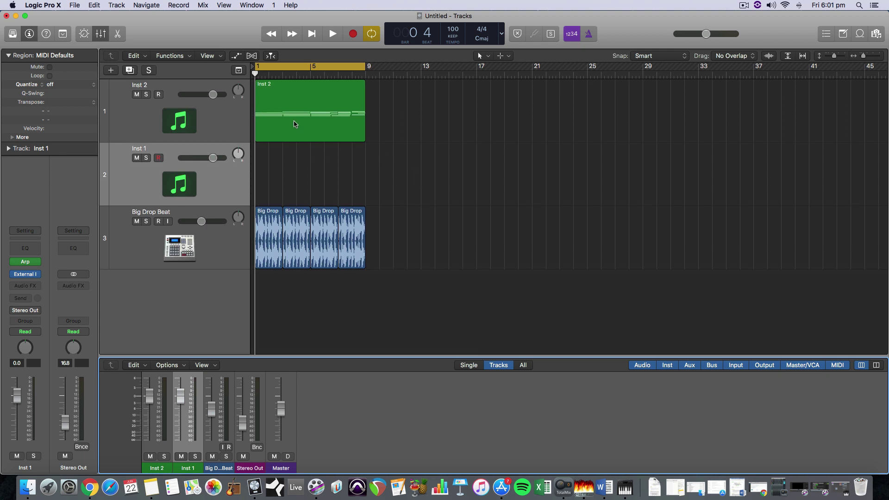
drag(294, 123, 292, 162)
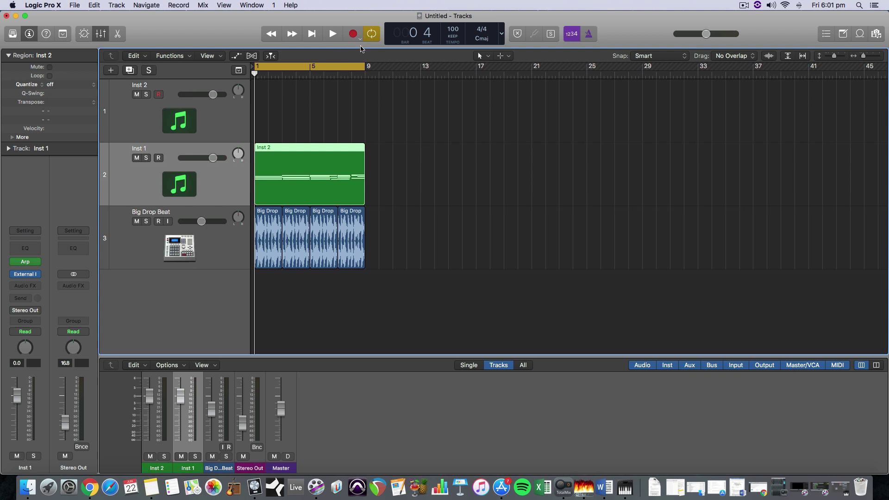
Turn off Cycle and make trial recordings while switching the record target from Inst 1 to Inst 2
click(372, 35)
click(353, 35)
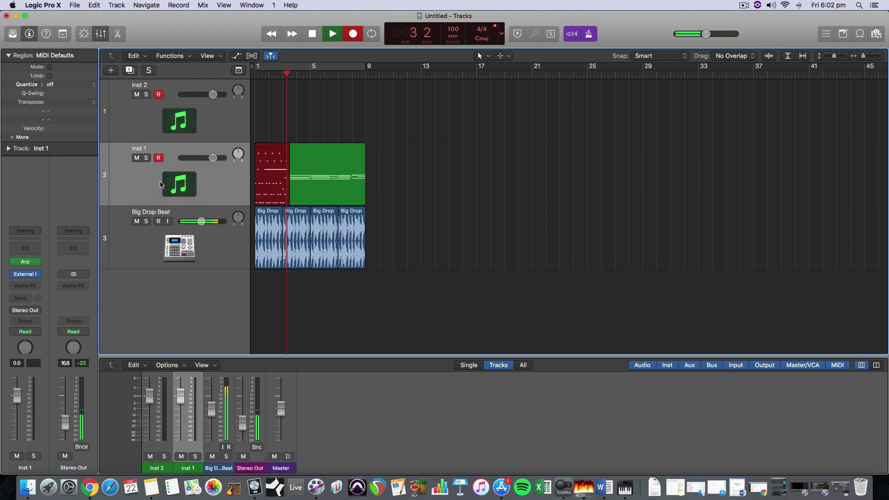
key(space)
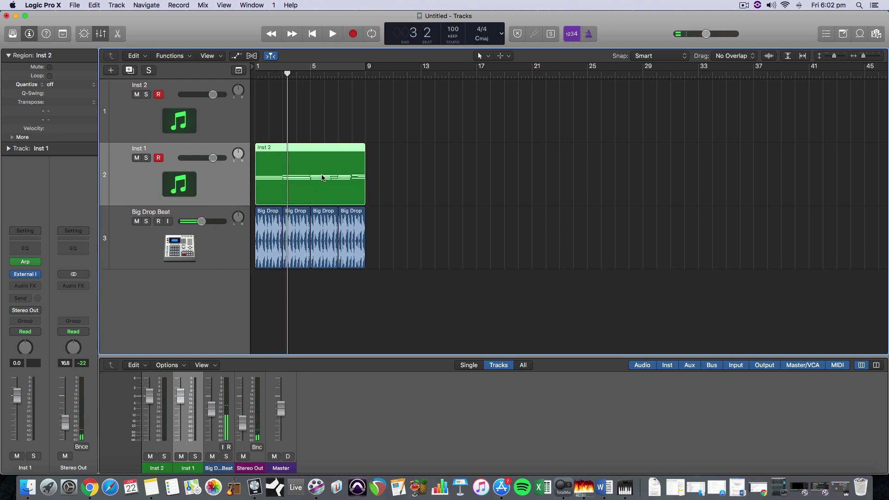
click(158, 158)
key(Return)
click(352, 34)
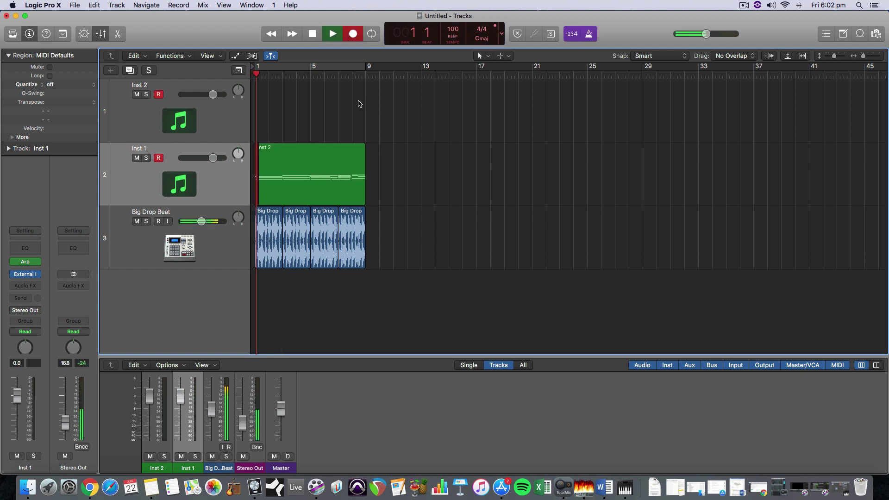
click(221, 132)
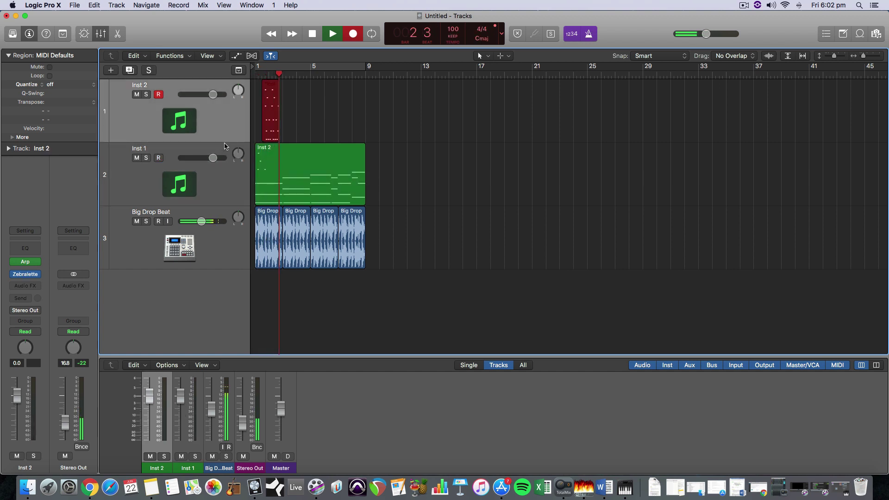
key(super+period)
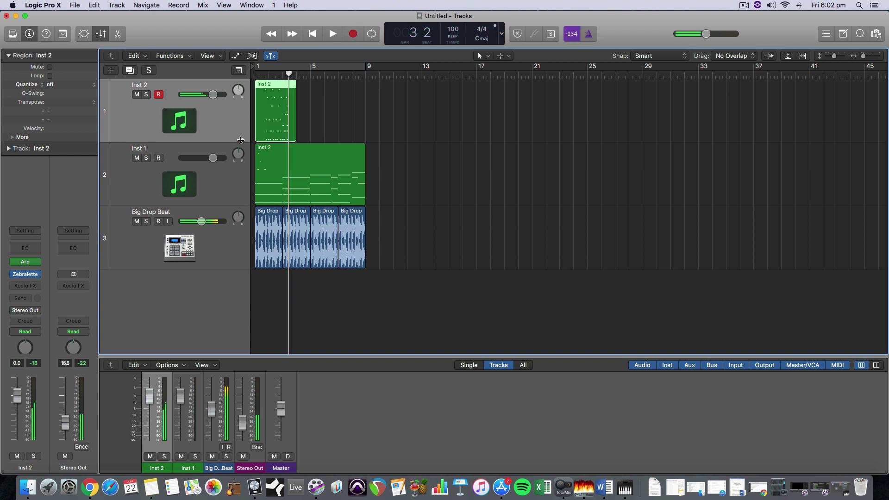
Record the arpeggiated chord onto Inst 2 from bar 1, stopping at bar 9
key(comma)
key(comma)
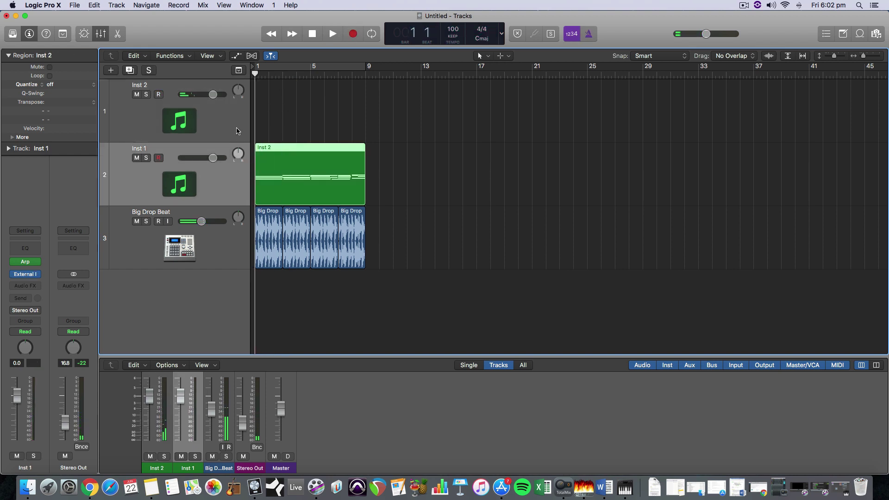
key(Up)
click(351, 33)
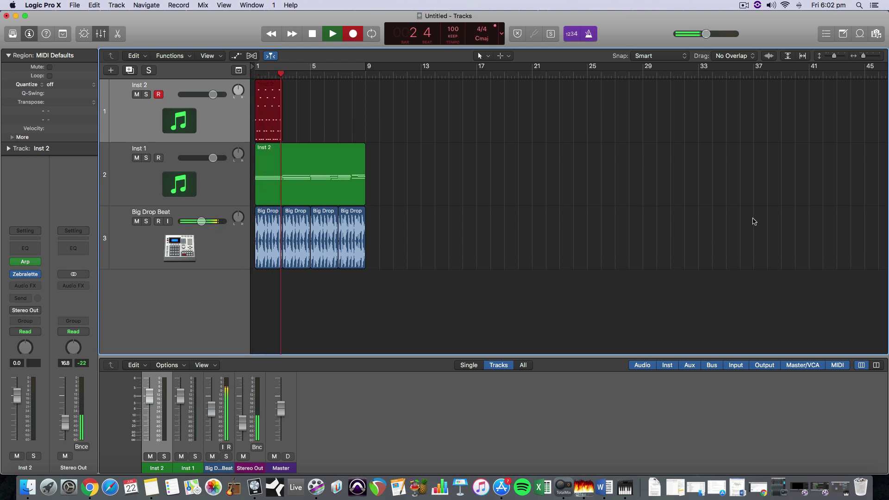
drag(864, 57, 866, 57)
scroll(709, 151, left, 3)
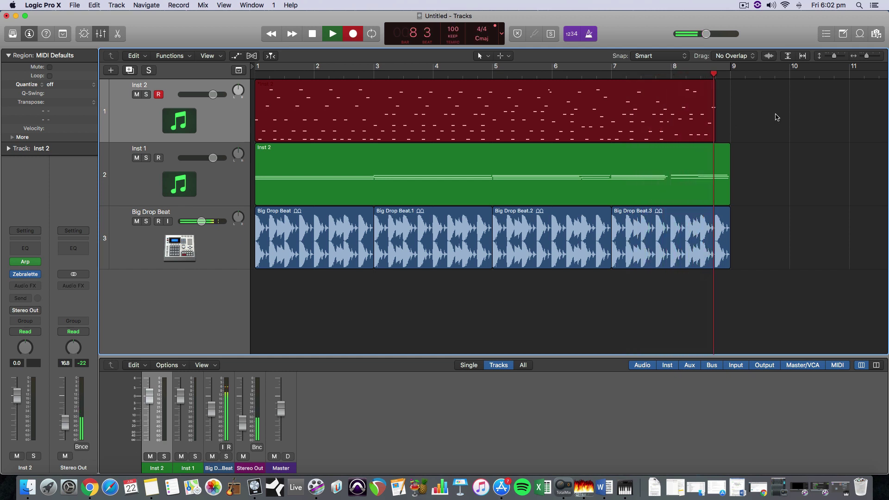
key(space)
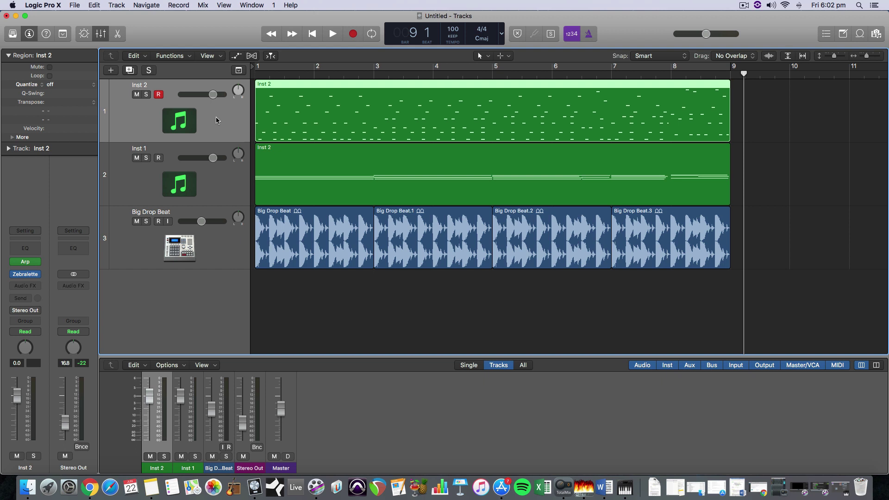
Set Inst 2's MIDI FX slot to No Plug-in and play back the printed notes from the start
key(Down)
click(178, 134)
mouse_move(36, 265)
click(37, 262)
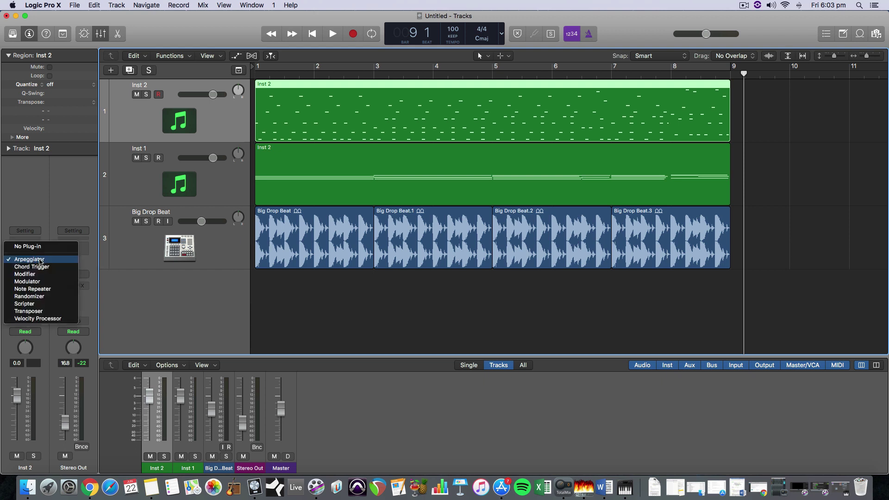
click(18, 242)
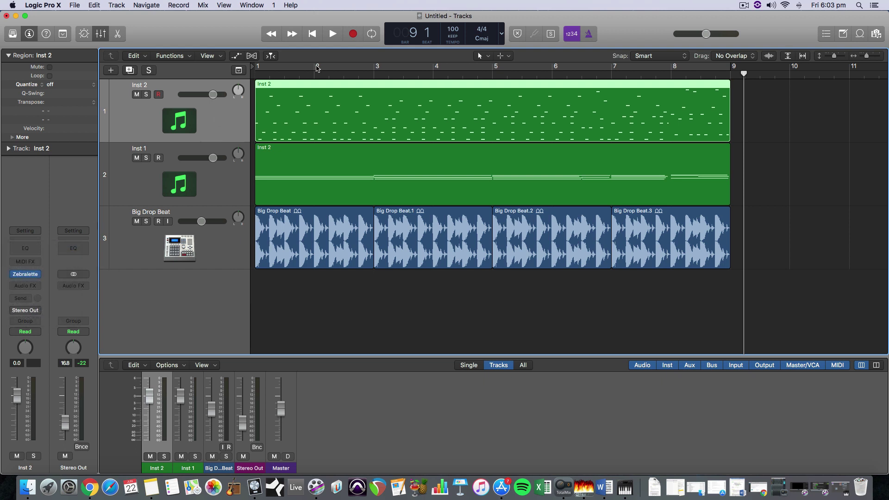
key(Return)
key(space)
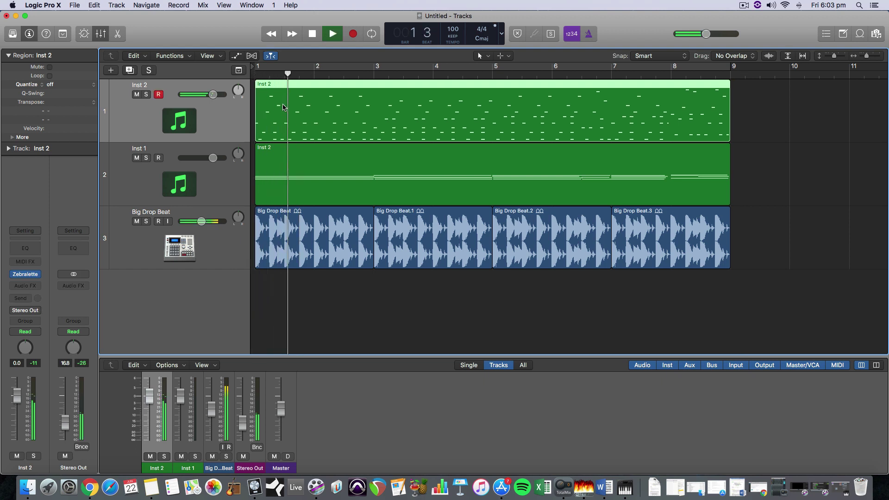
key(space)
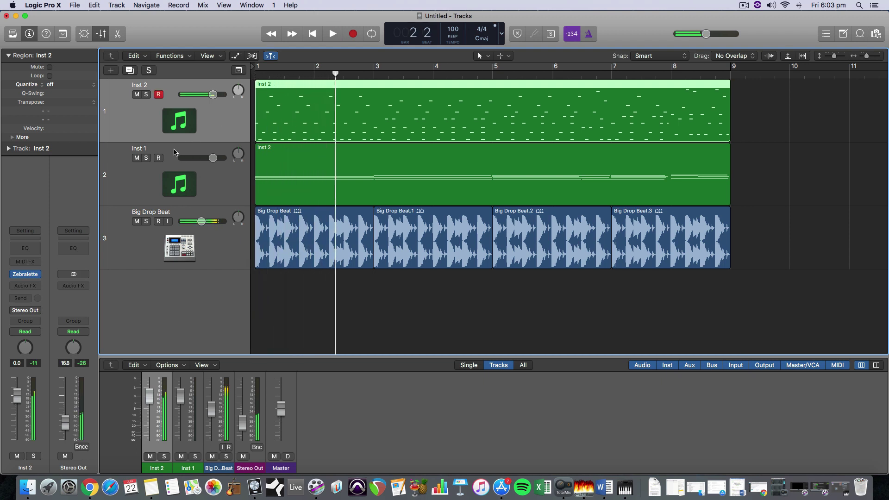
Delete the Inst 1 track with its chord region, then resume playback
click(175, 152)
right_click(175, 152)
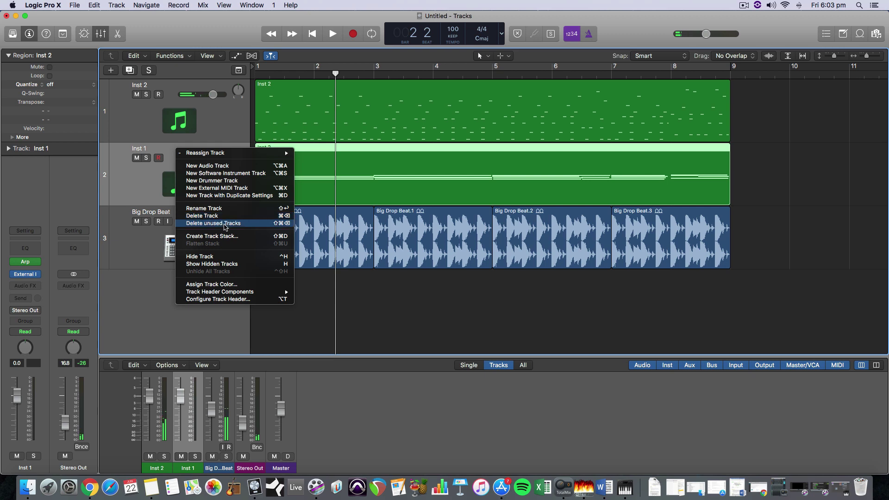
click(224, 216)
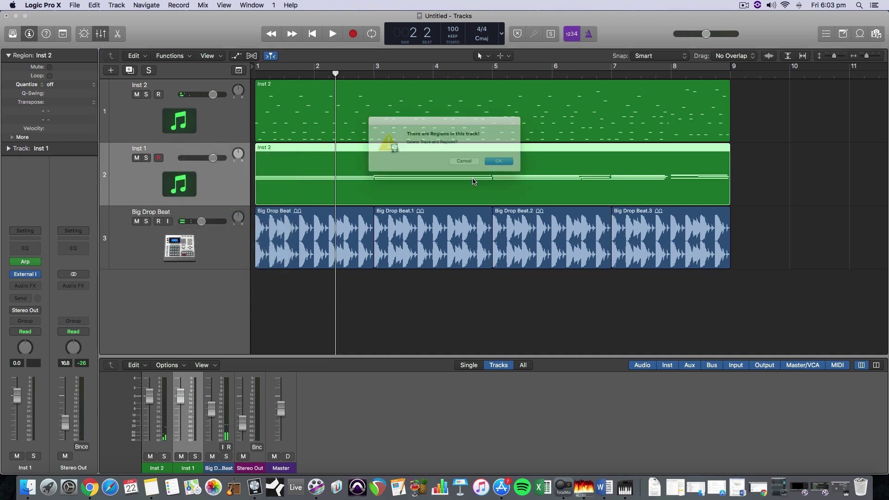
click(519, 167)
key(space)
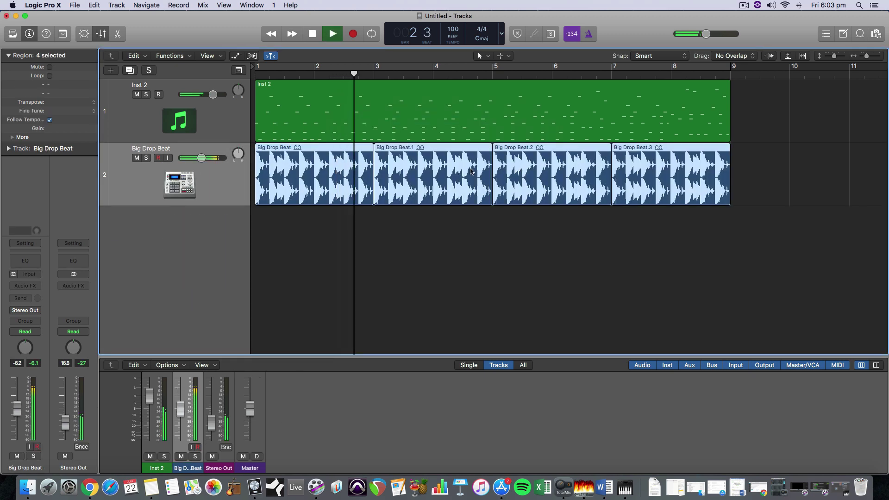
Open the Inst 2 region in an enlarged Piano Roll and zoom through its arpeggio notes
click(441, 130)
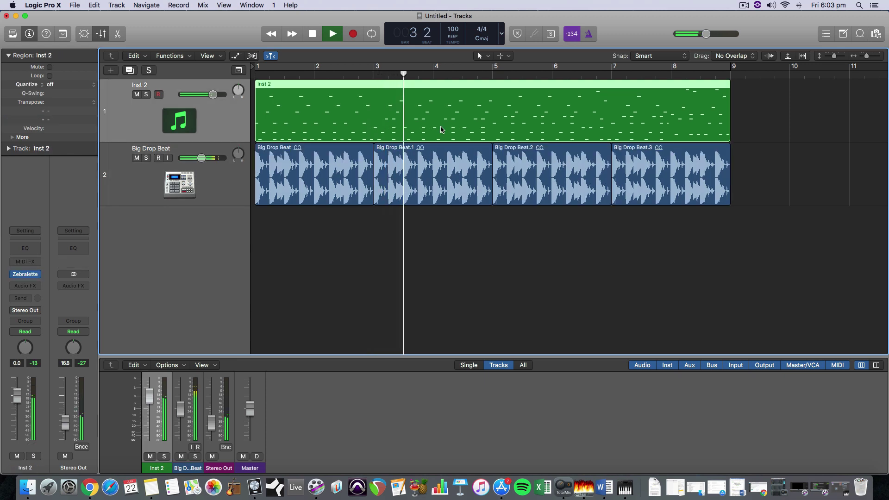
double_click(440, 130)
drag(463, 278, 463, 141)
scroll(674, 294, up, 2)
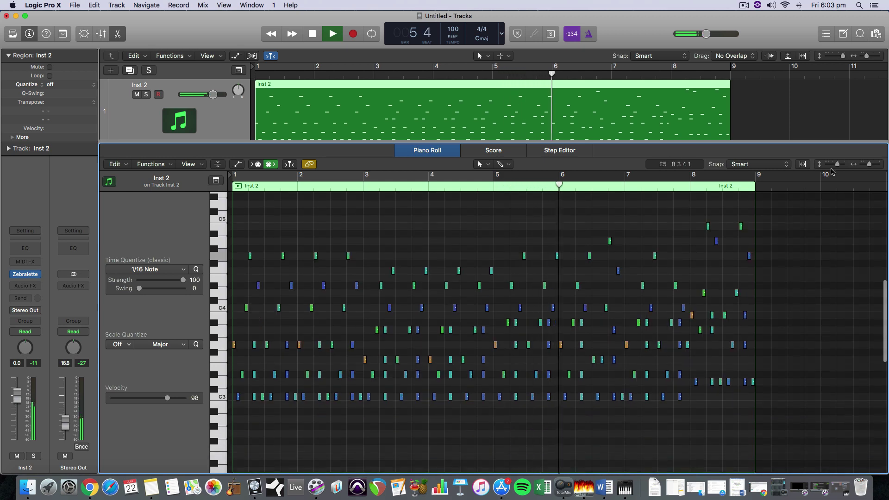
key(super+Right)
key(super+Right)
key(super+Right)
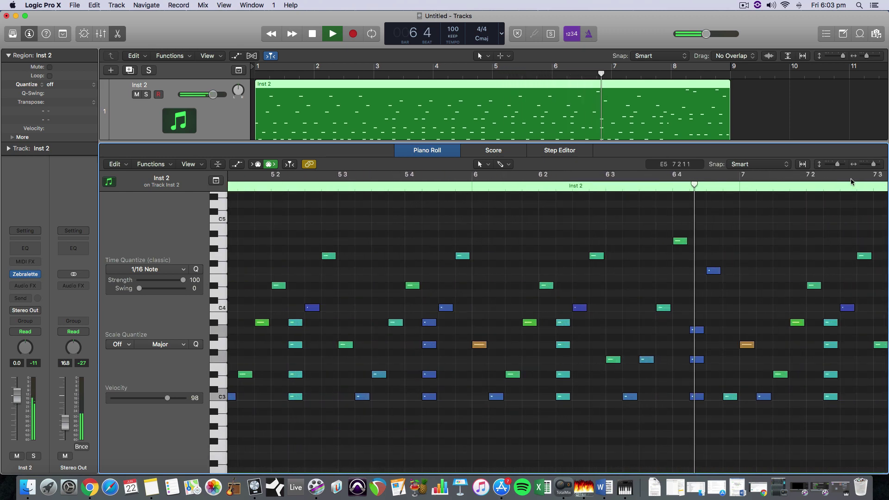
drag(873, 164, 853, 168)
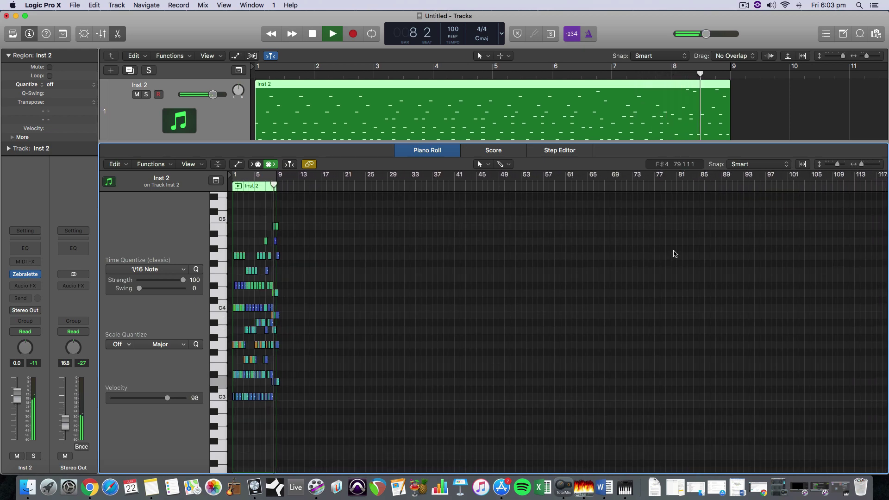
key(super+Right)
key(super+Right)
key(super+Right)
key(super+Right)
scroll(629, 287, left, 10)
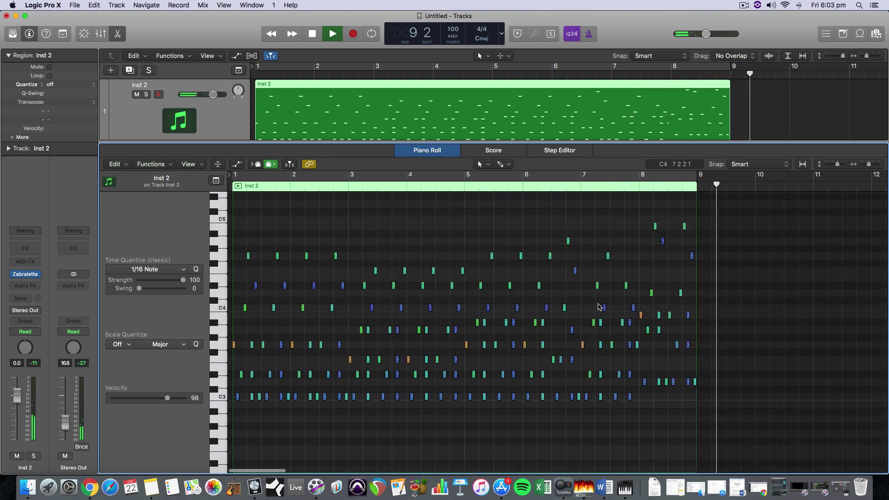
Stop playback and shrink the Piano Roll to reveal the drum track
key(space)
drag(690, 142, 621, 275)
click(623, 278)
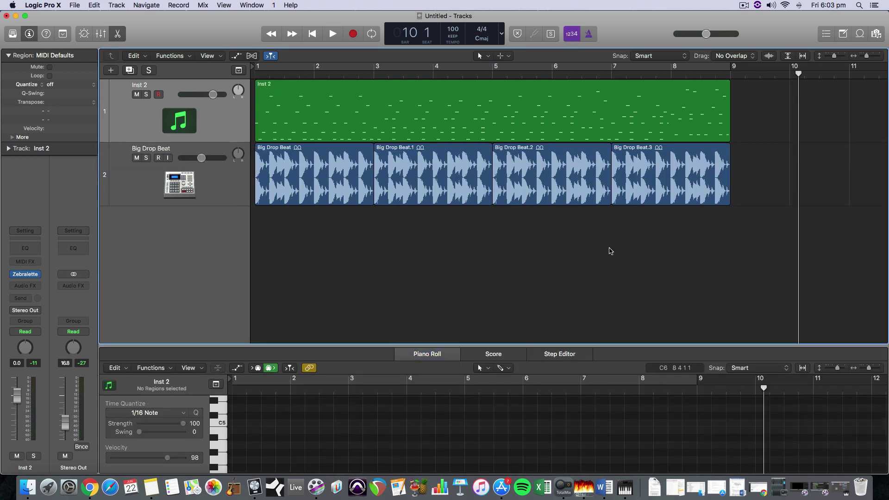
Return the playhead to bar 1 and add a new stereo Retro Synth software instrument track
drag(799, 73, 249, 74)
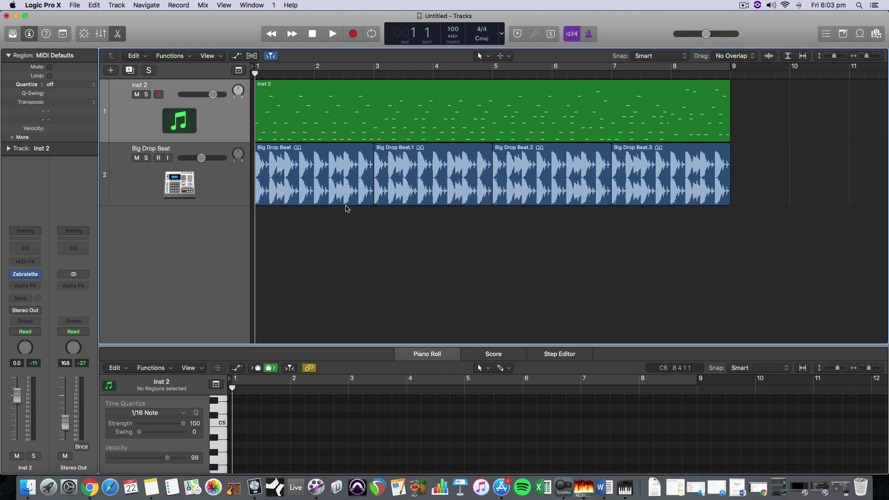
click(209, 244)
click(200, 128)
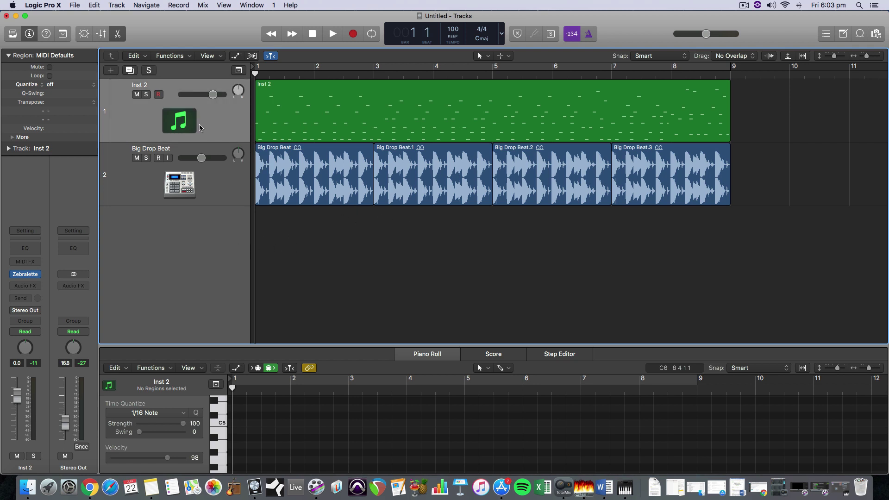
click(111, 71)
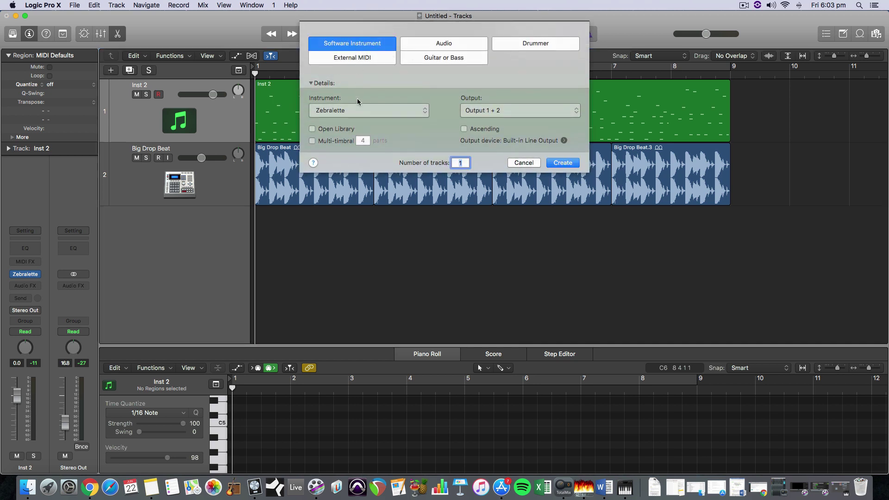
click(375, 115)
mouse_move(382, 202)
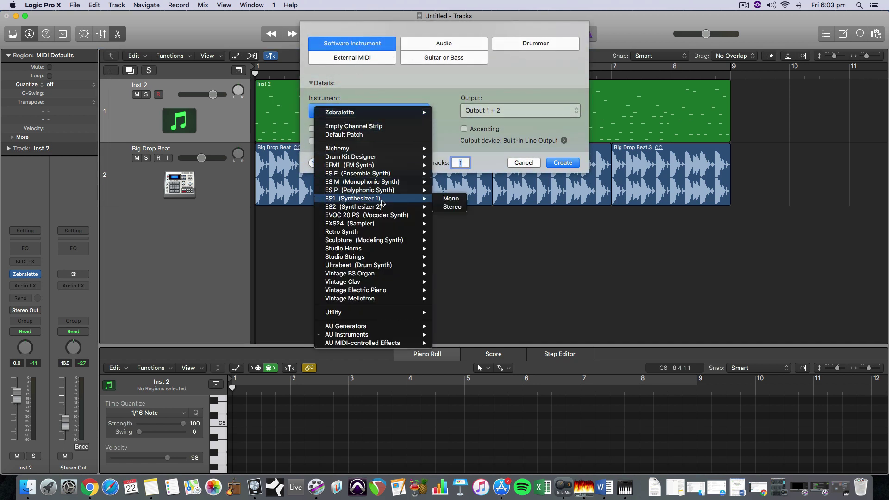
mouse_move(383, 233)
click(453, 233)
click(562, 162)
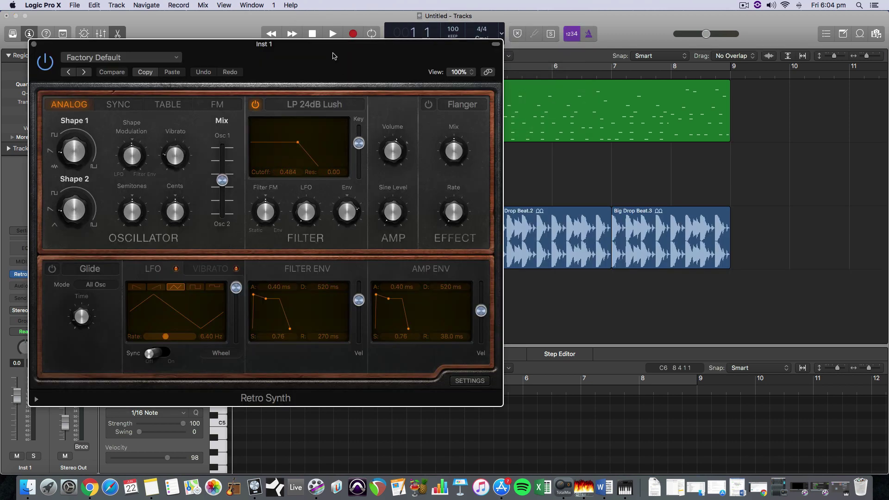
click(34, 44)
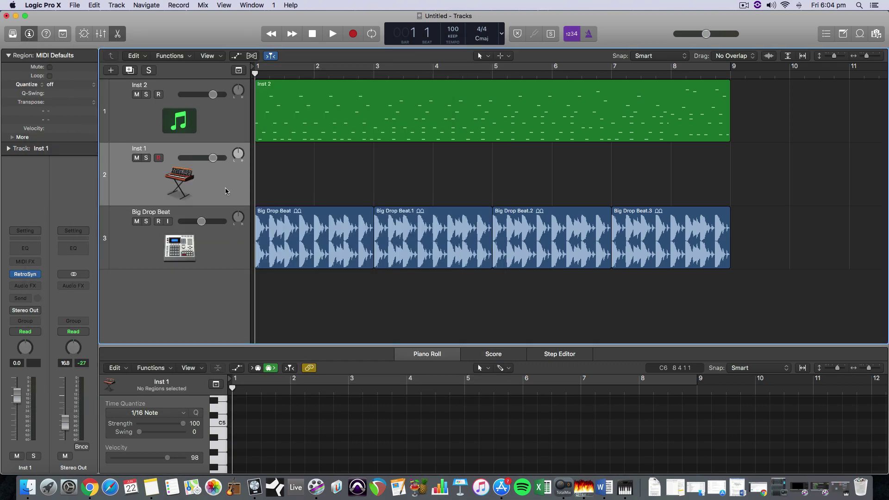
Insert an Arpeggiator on the new track and set it to the Classic Cycle 05 preset
click(29, 262)
click(36, 273)
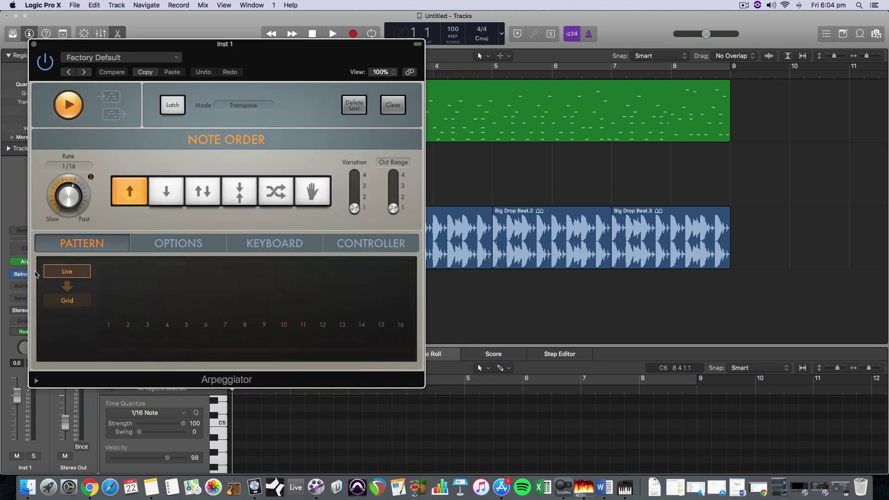
click(129, 58)
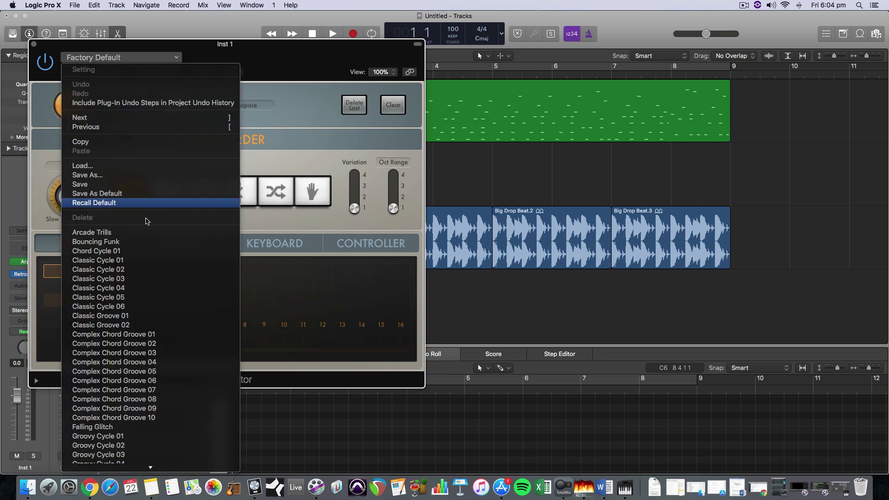
click(149, 292)
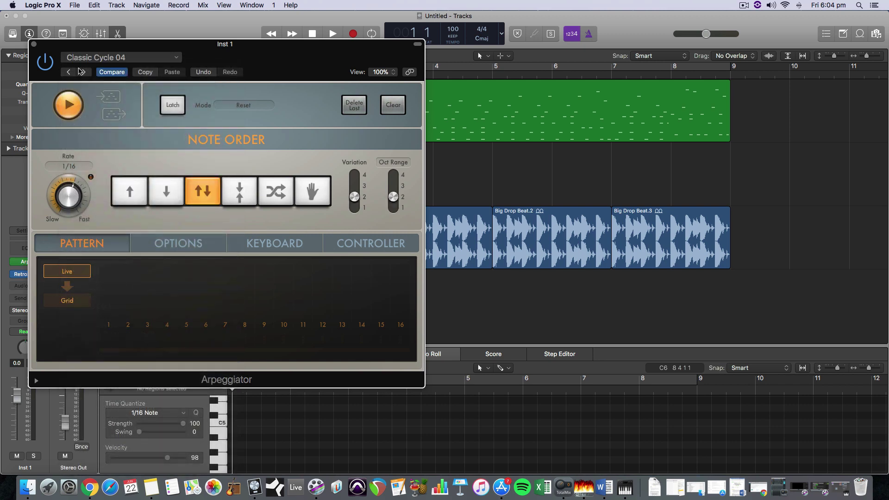
click(90, 60)
click(98, 297)
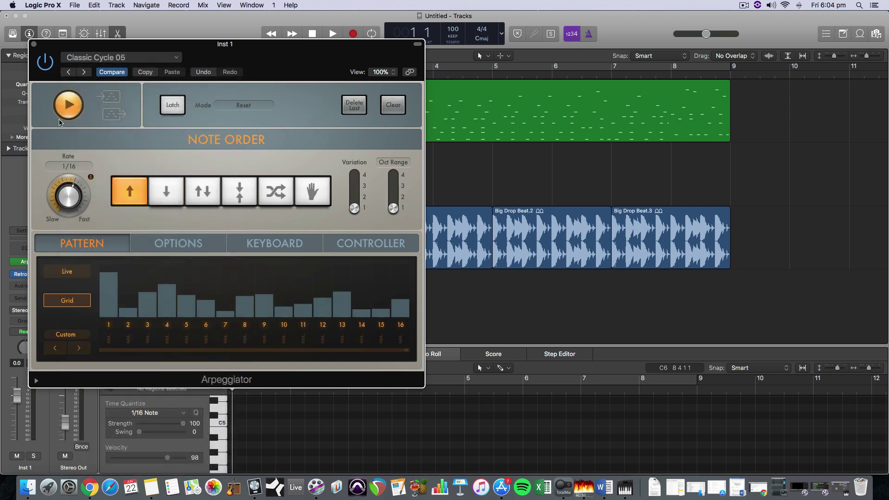
click(33, 44)
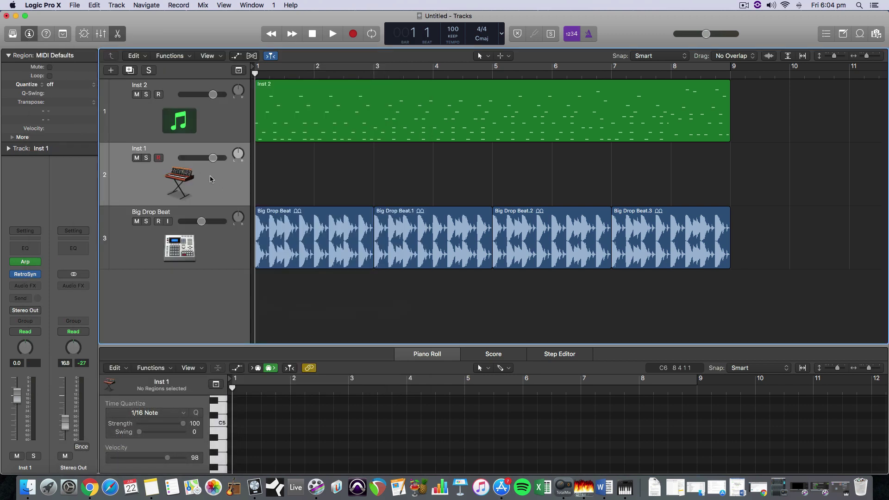
Open Musical Typing with Cmd-K and play a C minor chord (A-E-G), extra notes, then an F chord
key(super+k)
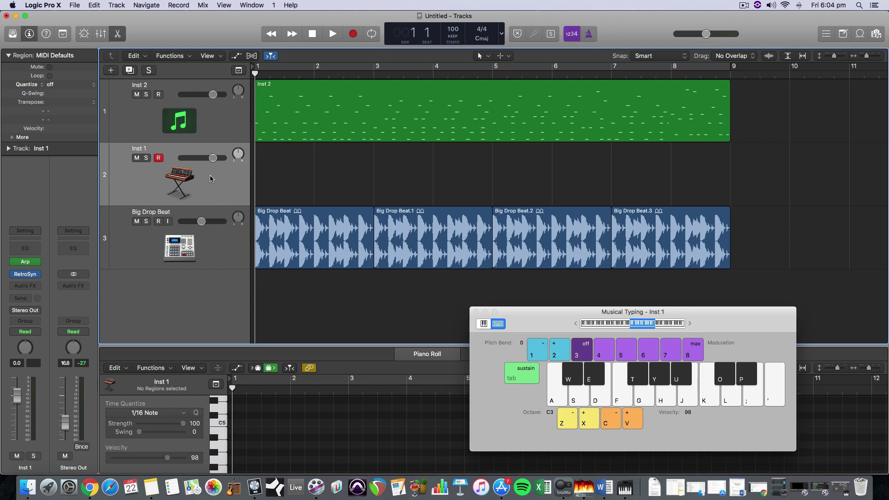
key(a)
key(e)
key(g)
key(j)
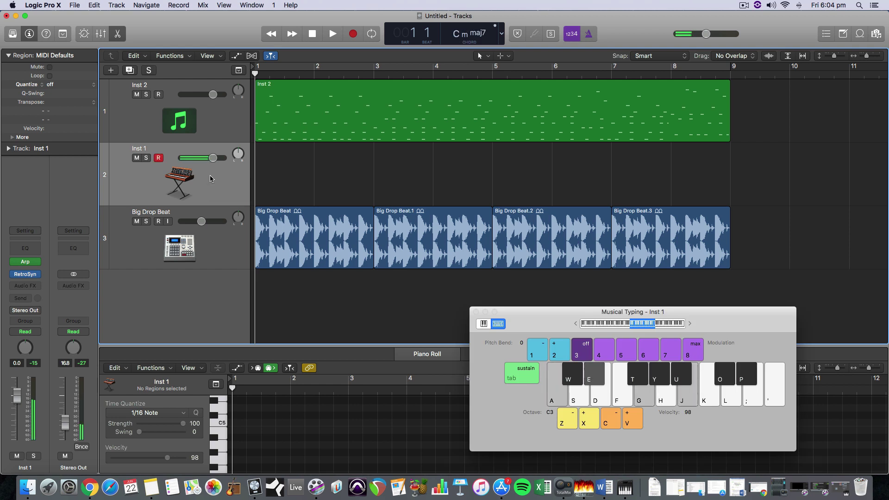
key(k)
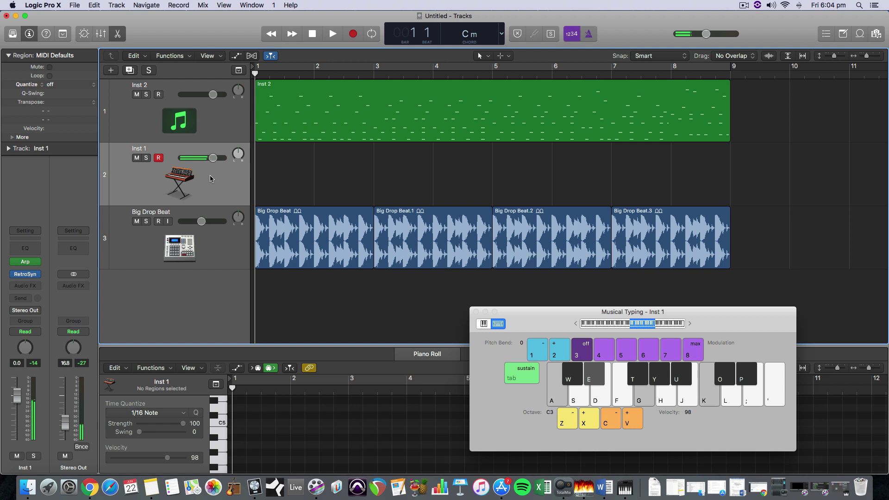
key(f)
key(h)
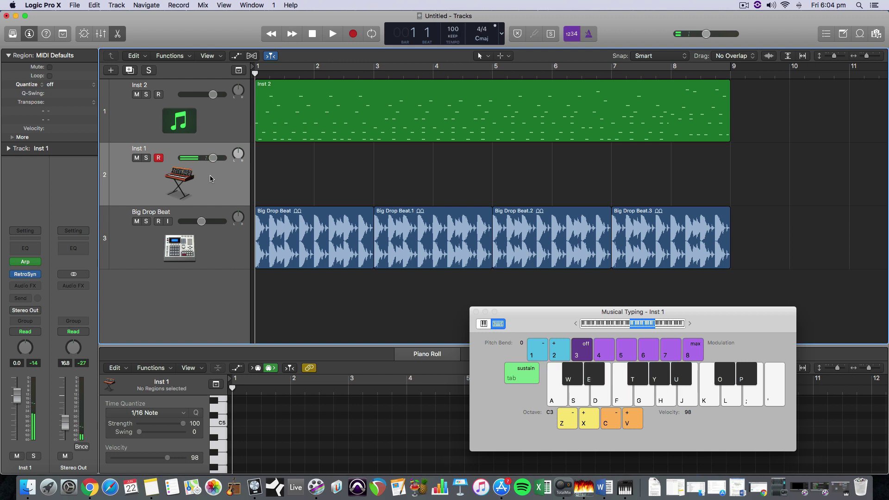